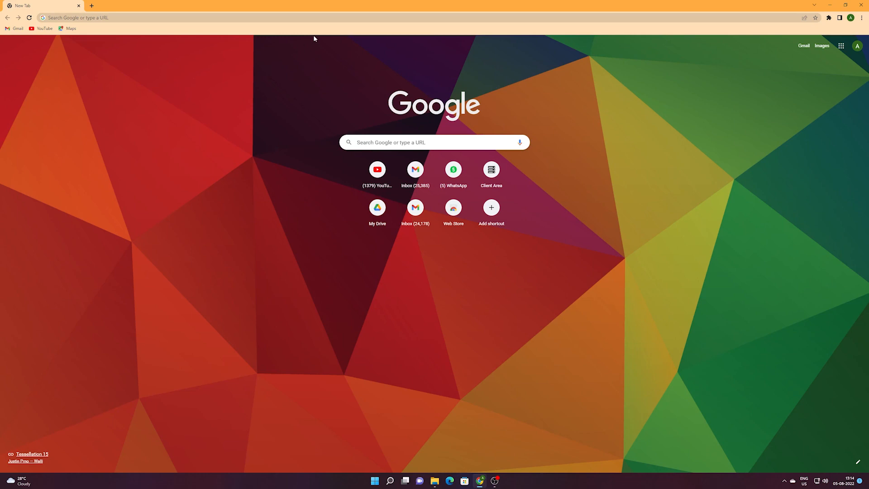
Search Google for 'xampp' and open the Apache Friends XAMPP installers and downloads result.
{"action": "left_click", "coordinate": [326, 18]}
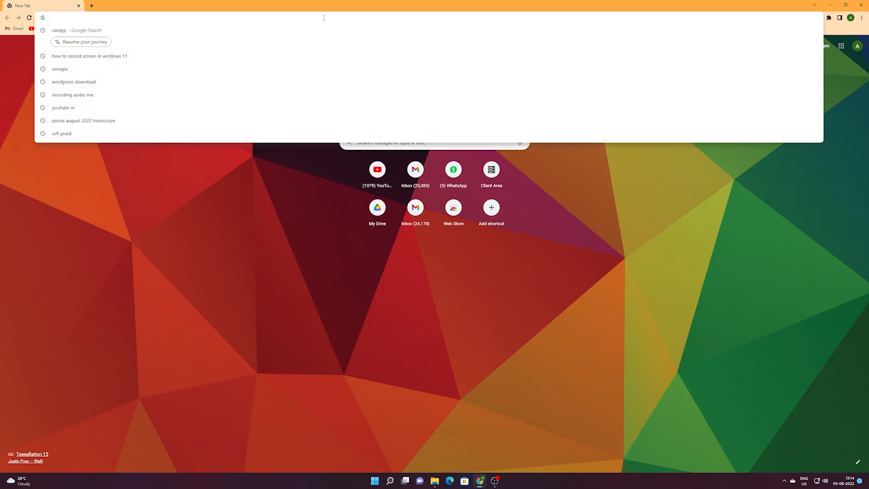
{"action": "type", "text": "xampp"}
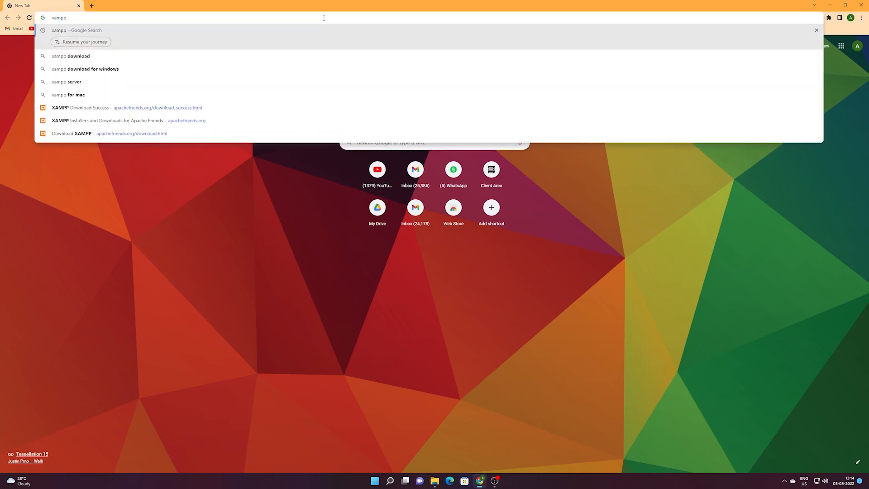
{"action": "key", "text": "Return"}
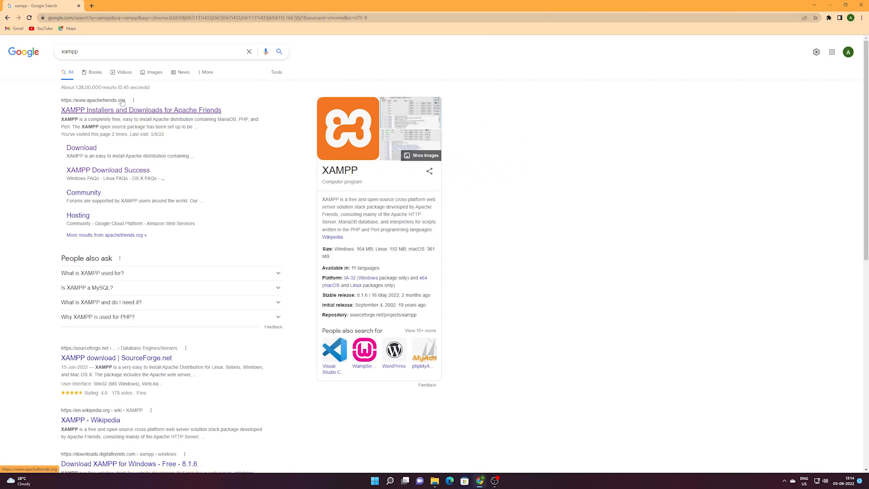
{"action": "left_click", "coordinate": [123, 103]}
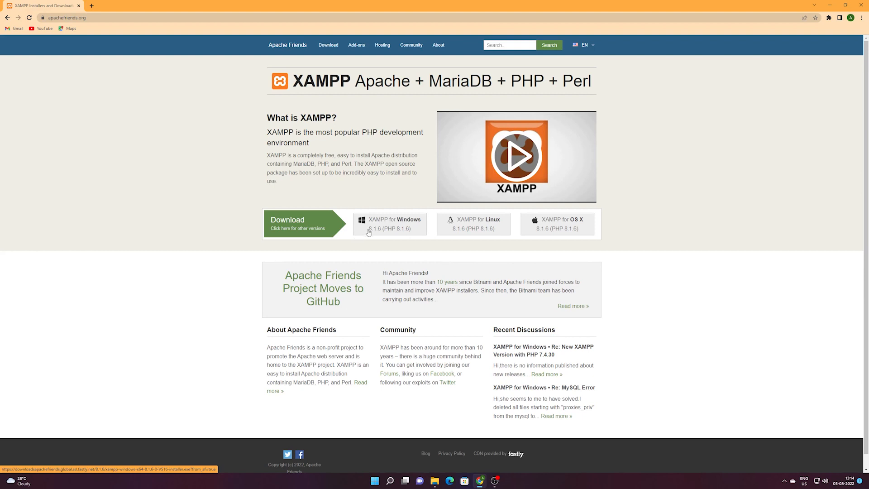
Download the XAMPP for Windows 8.1.6 installer, despite the duplicate warning, and launch it.
{"action": "left_click", "coordinate": [397, 229]}
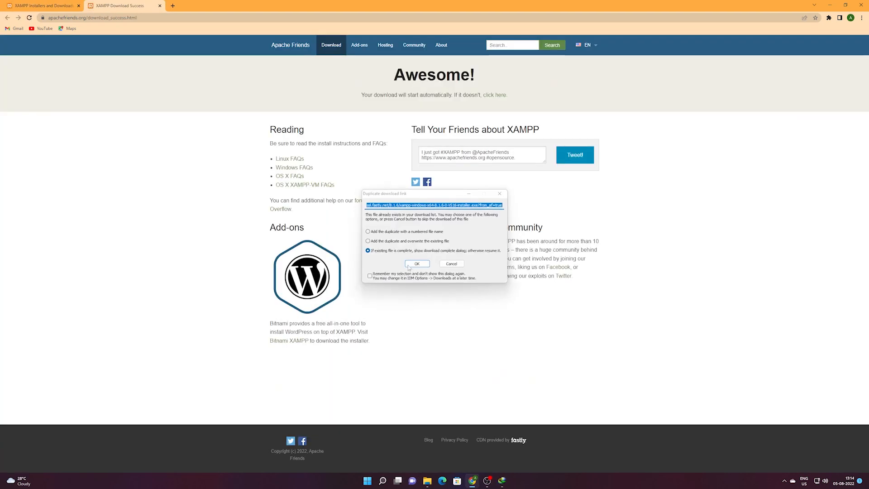
{"action": "left_click", "coordinate": [417, 265]}
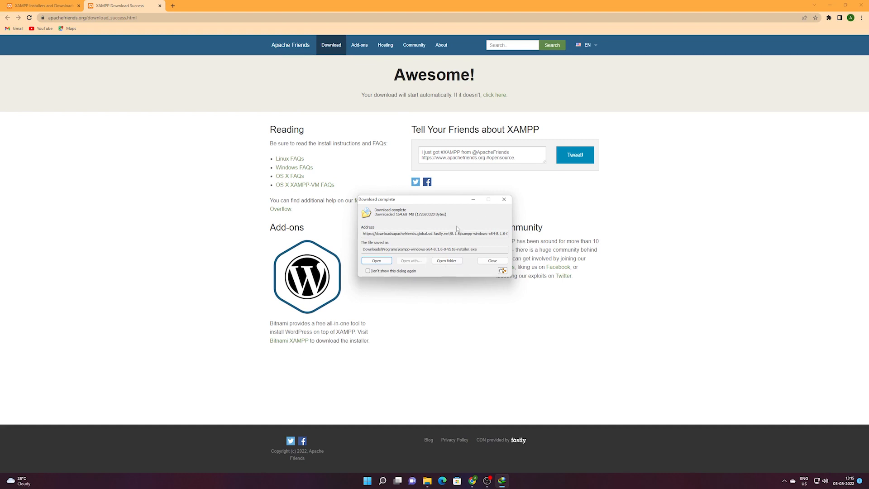
{"action": "left_click", "coordinate": [385, 264]}
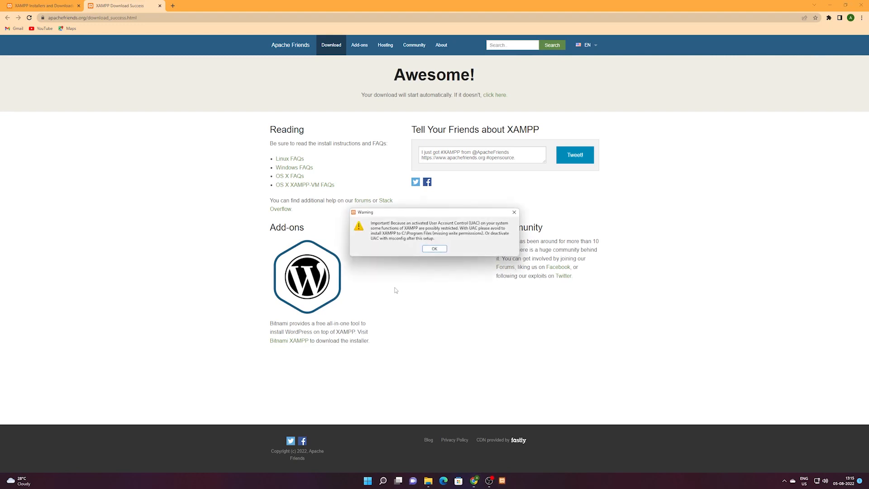
Acknowledge the UAC warning, keep all components and accept C:\xampp as the installation folder.
{"action": "left_click", "coordinate": [438, 248]}
{"action": "left_click", "coordinate": [473, 307]}
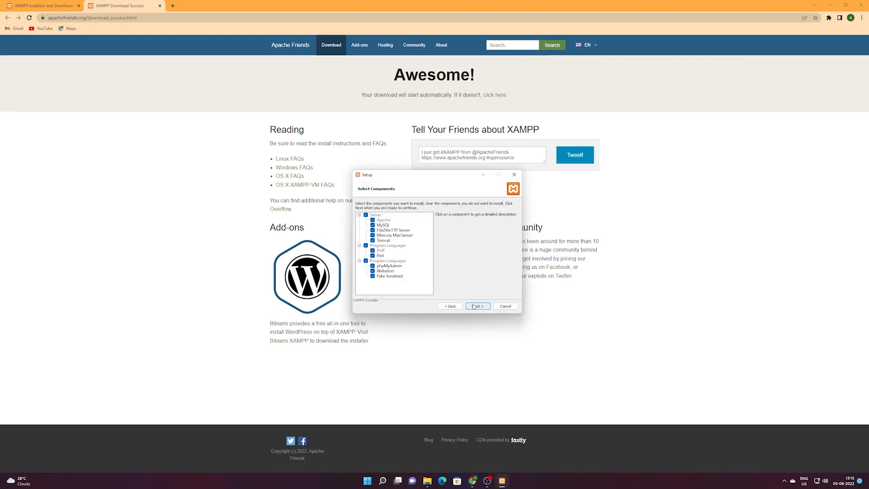
{"action": "left_click", "coordinate": [475, 307]}
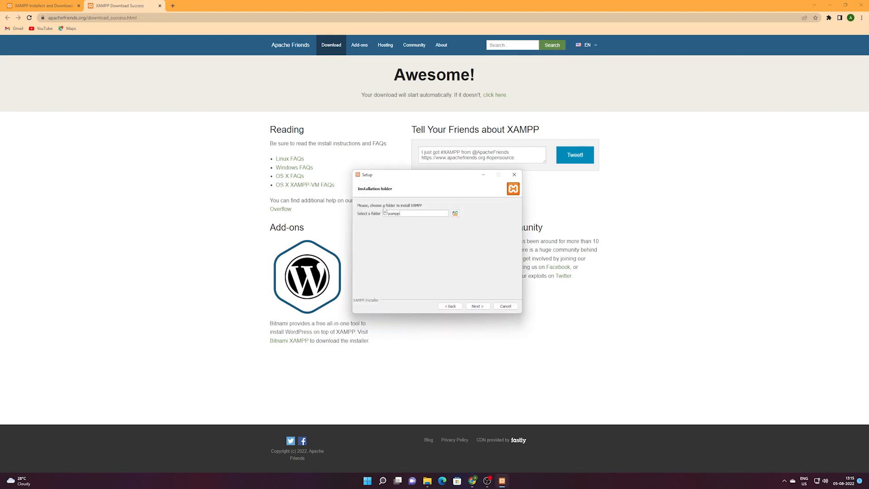
{"action": "left_click_drag", "start_coordinate": [416, 213], "coordinate": [365, 213]}
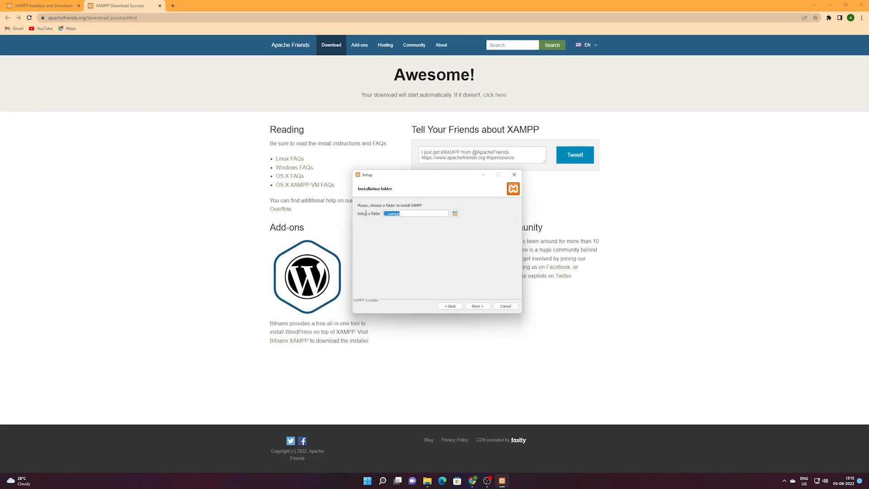
{"action": "left_click", "coordinate": [408, 214]}
{"action": "left_click", "coordinate": [480, 307]}
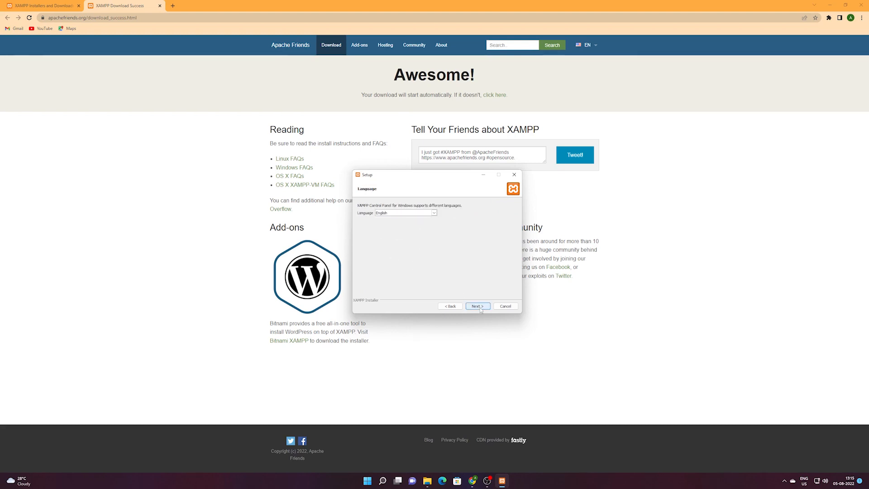
Untick the Bitnami option and begin installing XAMPP.
{"action": "left_click", "coordinate": [480, 236]}
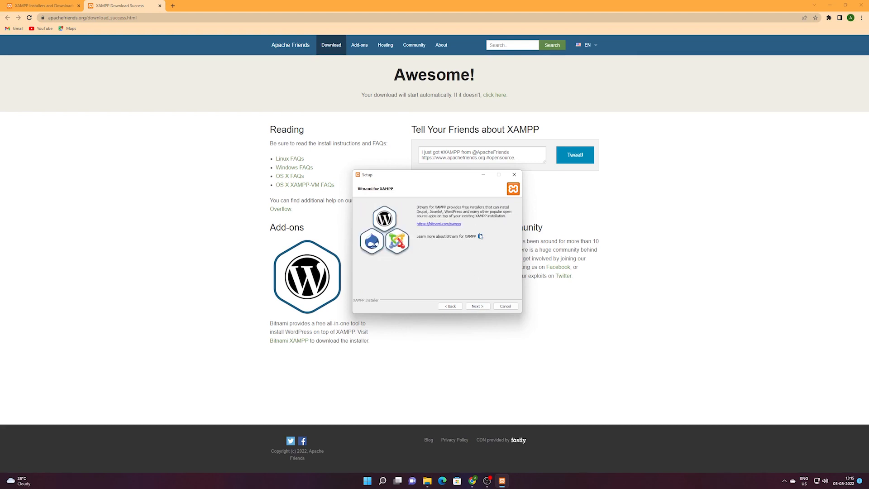
{"action": "left_click", "coordinate": [479, 304]}
{"action": "left_click", "coordinate": [474, 305]}
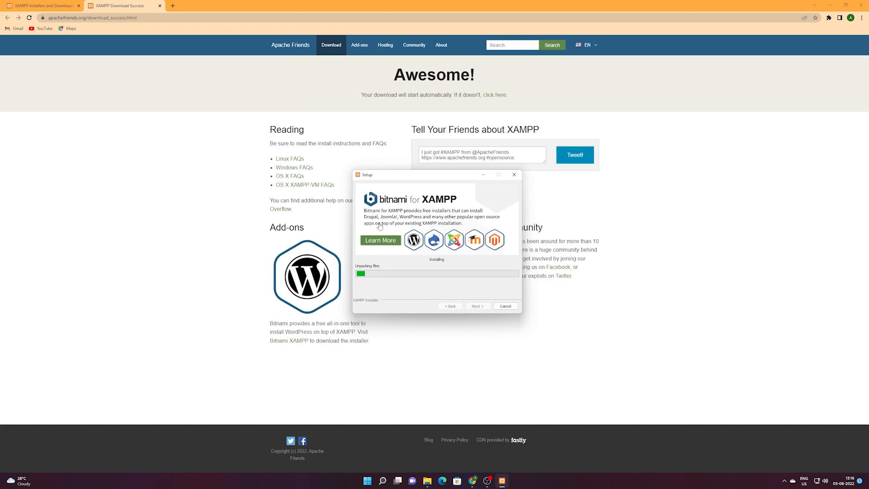
In a new browser tab, search Google for 'wordpress download'.
{"action": "left_click", "coordinate": [177, 13]}
{"action": "left_click", "coordinate": [172, 5]}
{"action": "left_click", "coordinate": [214, 18]}
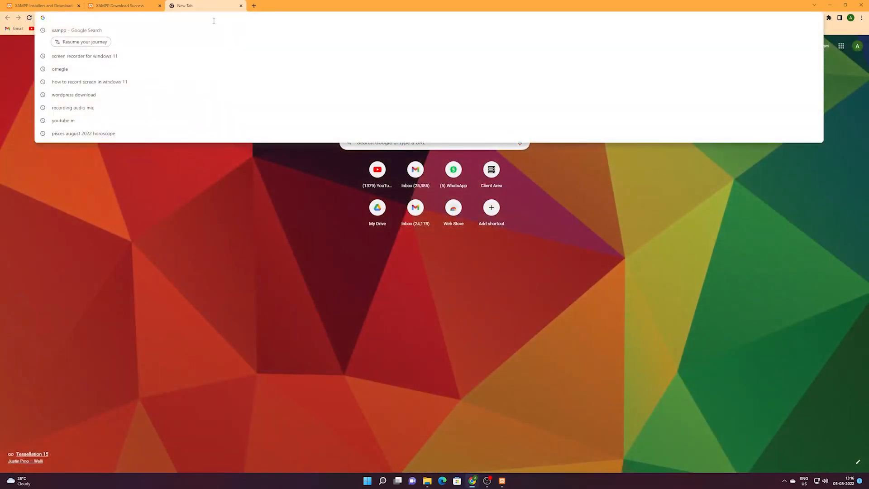
{"action": "type", "text": "wordpress"}
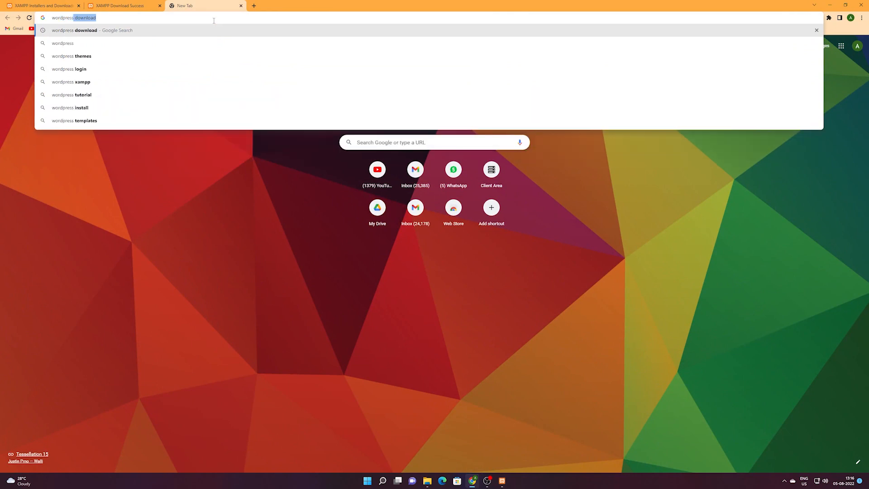
{"action": "type", "text": " download"}
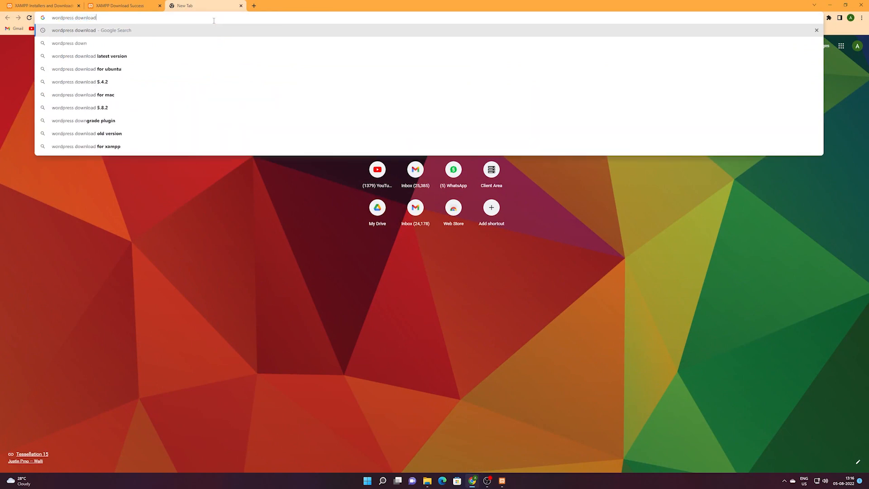
{"action": "key", "text": "Return"}
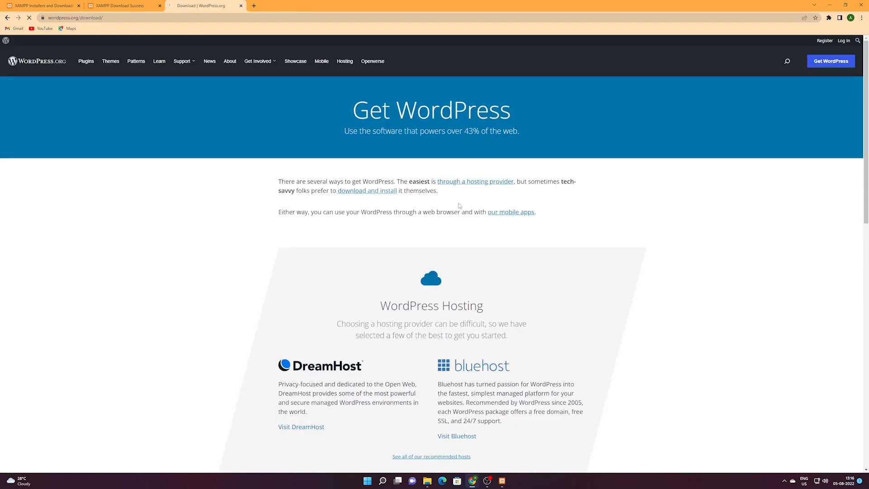
Download the WordPress 6.0.1 zip and open the Downloads\Compressed folder holding it.
{"action": "left_click", "coordinate": [383, 192]}
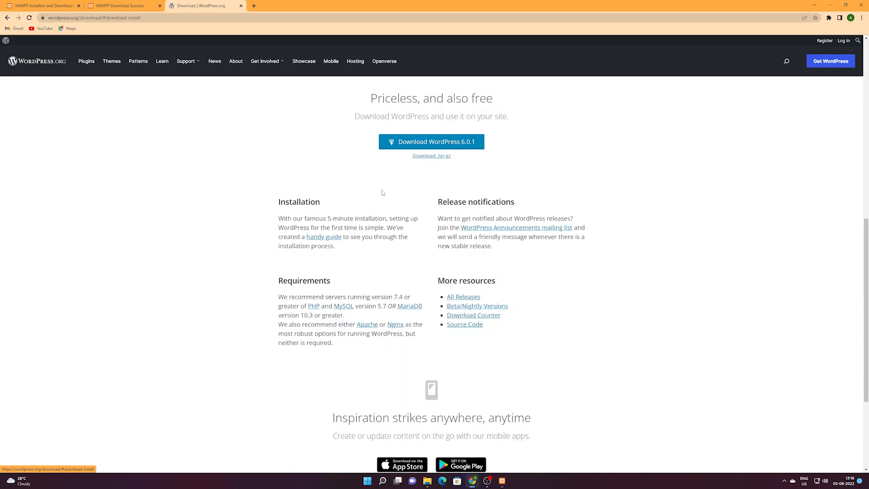
{"action": "left_click", "coordinate": [457, 146]}
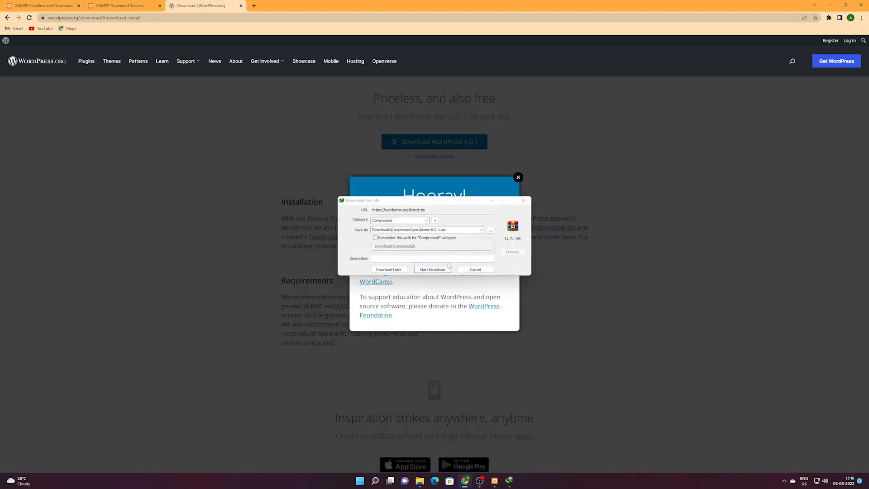
{"action": "left_click", "coordinate": [430, 269]}
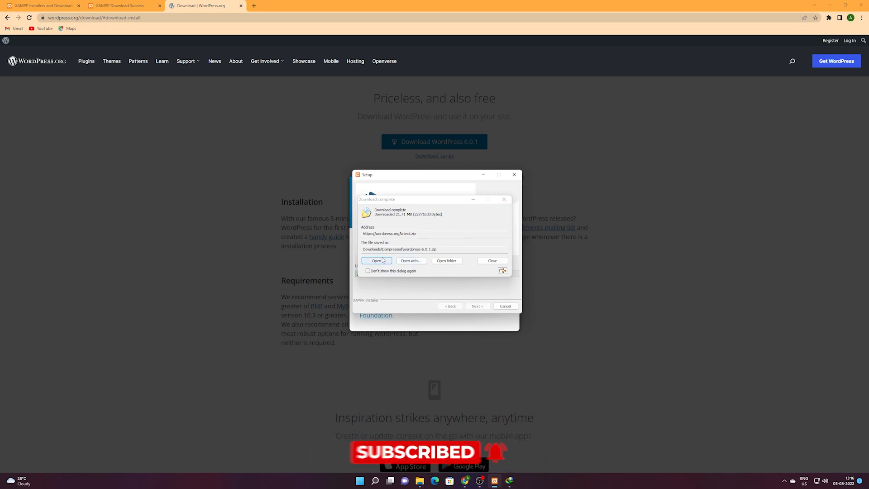
{"action": "left_click", "coordinate": [447, 260]}
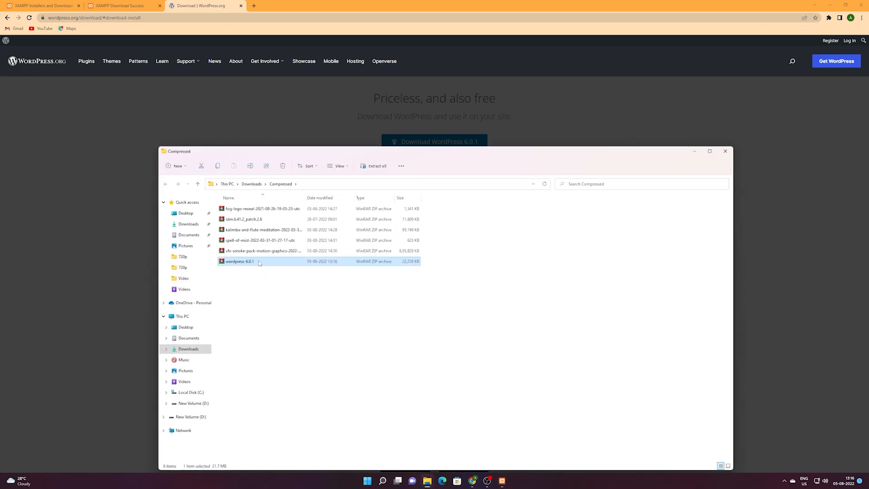
Extract all of wordpress-6.0.1.zip into the suggested wordpress-6.0.1 folder.
{"action": "right_click", "coordinate": [259, 262]}
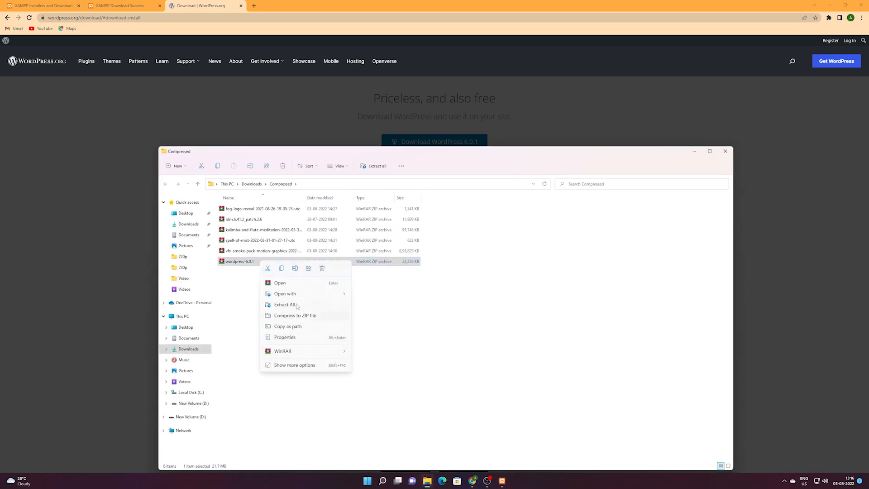
{"action": "left_click", "coordinate": [305, 307]}
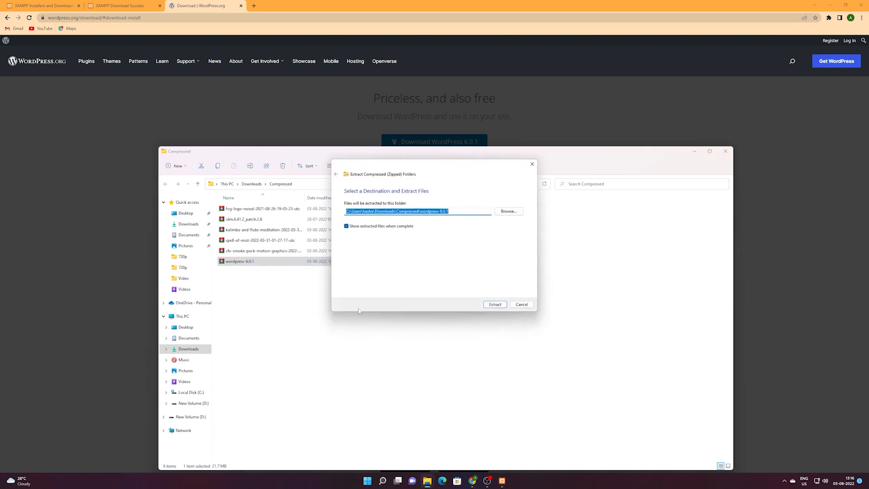
{"action": "left_click", "coordinate": [494, 306]}
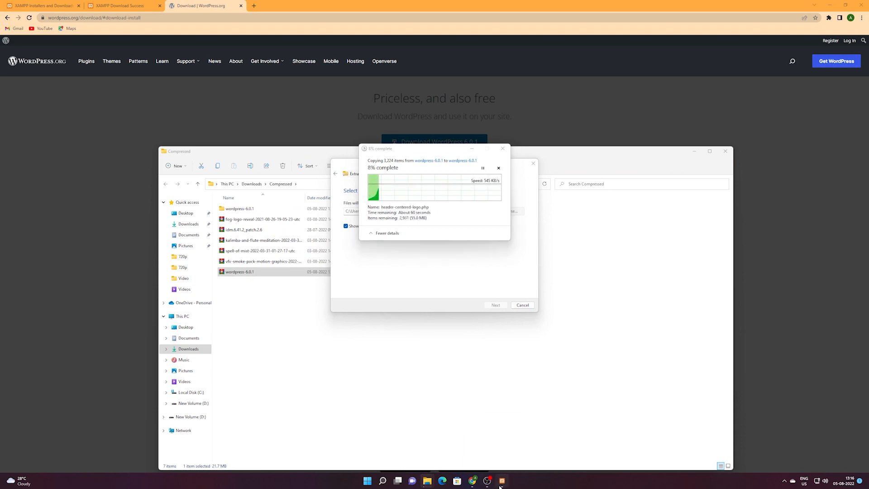
Move the XAMPP setup and copy-progress windows aside while the WordPress extraction finishes.
{"action": "left_click_drag", "start_coordinate": [419, 179], "coordinate": [233, 145]}
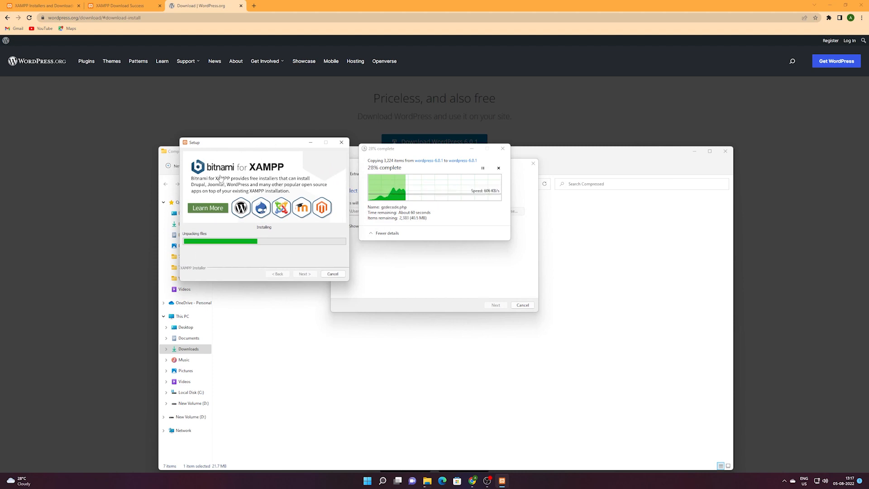
{"action": "left_click_drag", "start_coordinate": [420, 150], "coordinate": [439, 156]}
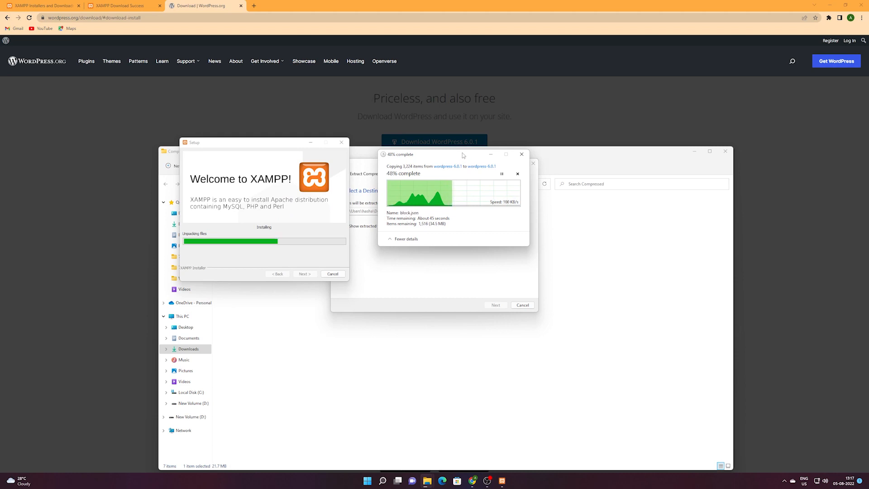
{"action": "left_click_drag", "start_coordinate": [461, 153], "coordinate": [452, 144]}
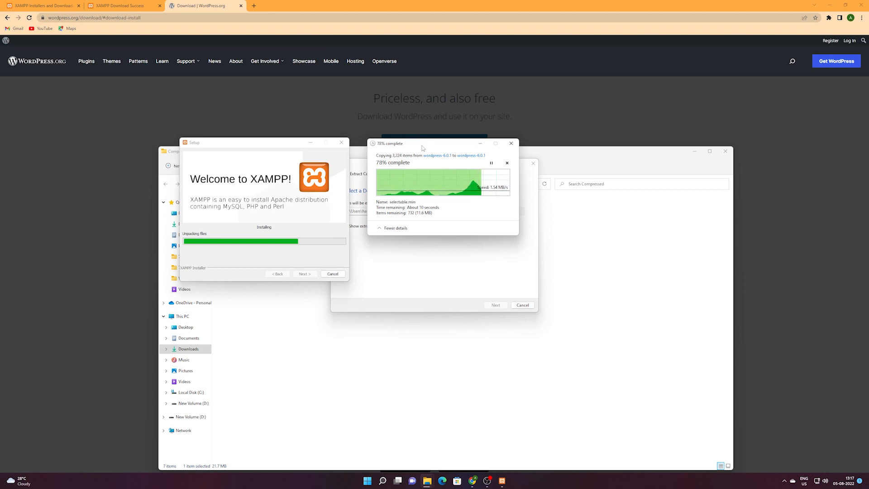
{"action": "left_click_drag", "start_coordinate": [423, 148], "coordinate": [420, 152]}
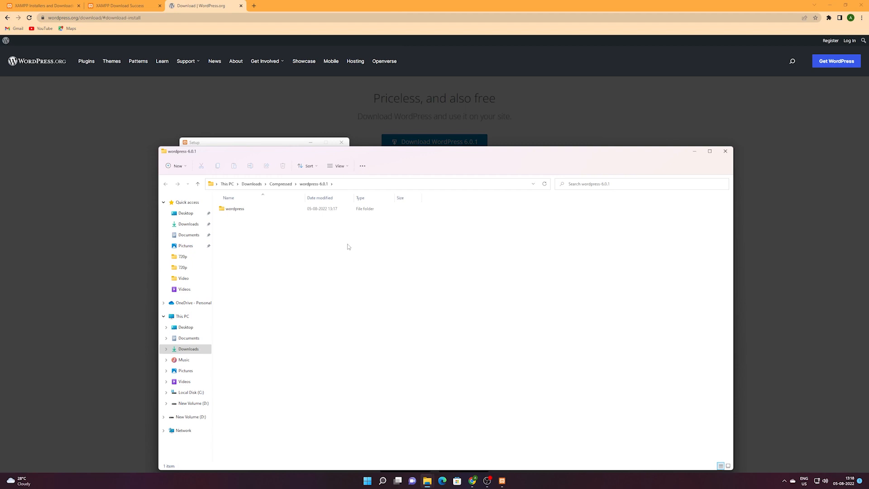
Allow Apache HTTP Server through the Windows Defender Firewall during XAMPP setup.
{"action": "left_click", "coordinate": [502, 480]}
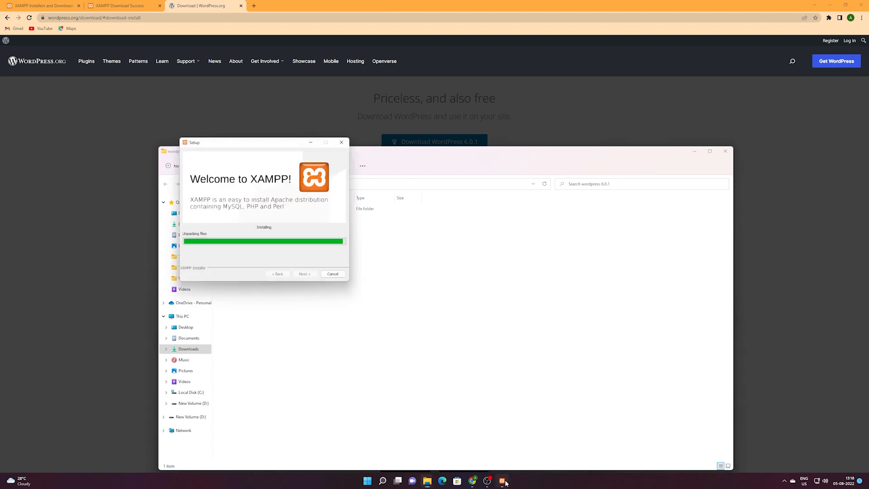
{"action": "left_click_drag", "start_coordinate": [264, 142], "coordinate": [459, 148]}
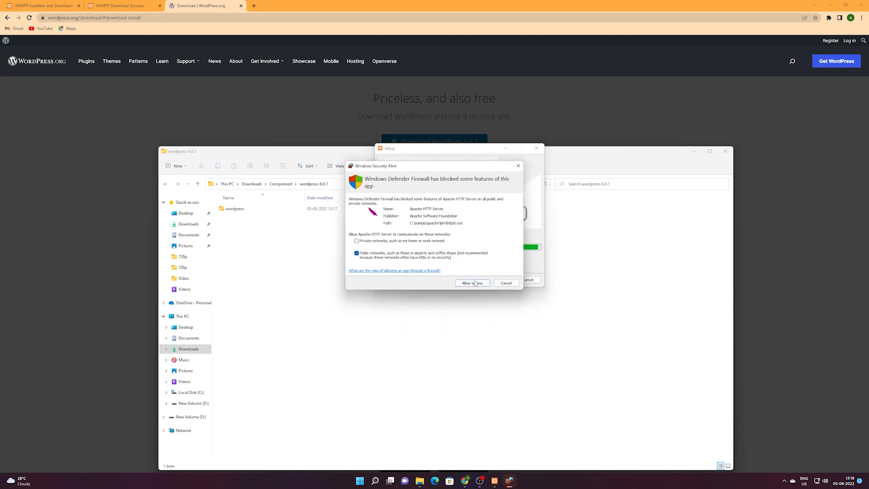
{"action": "left_click", "coordinate": [471, 282]}
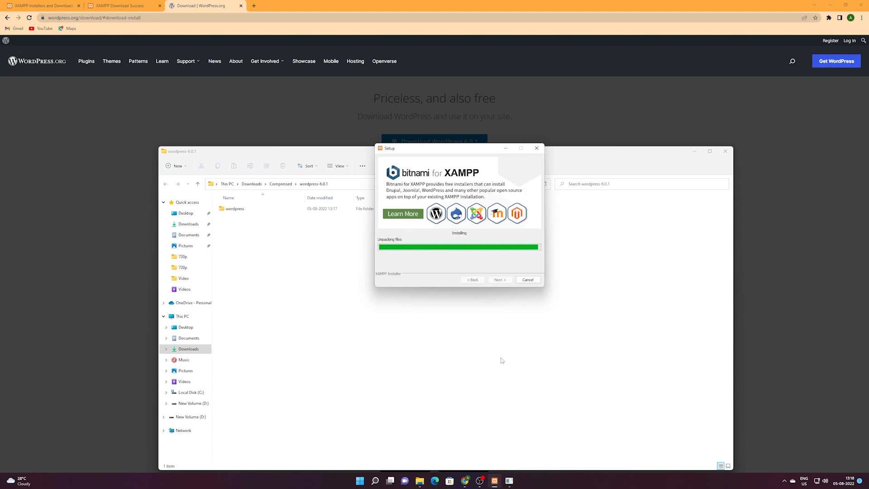
{"action": "left_click", "coordinate": [282, 234]}
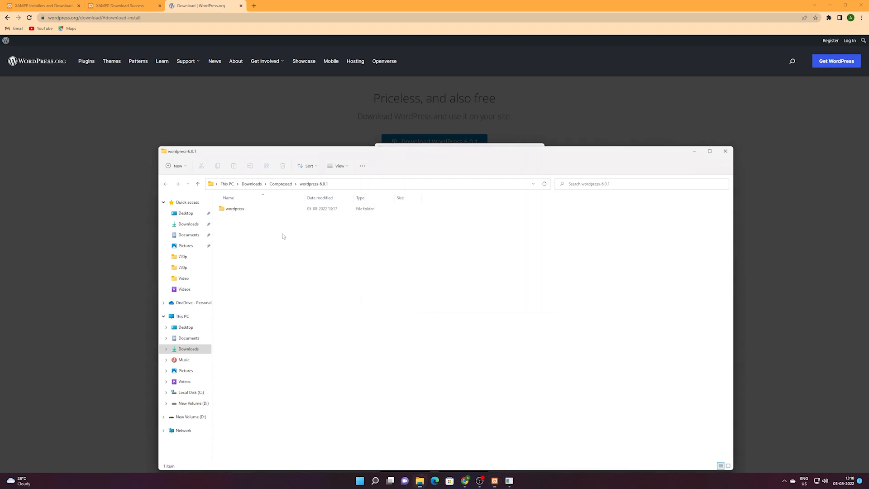
Inspect the extracted wordpress folder's files, return to wordpress-6.0.1, and finish the XAMPP Setup wizard.
{"action": "double_click", "coordinate": [236, 209]}
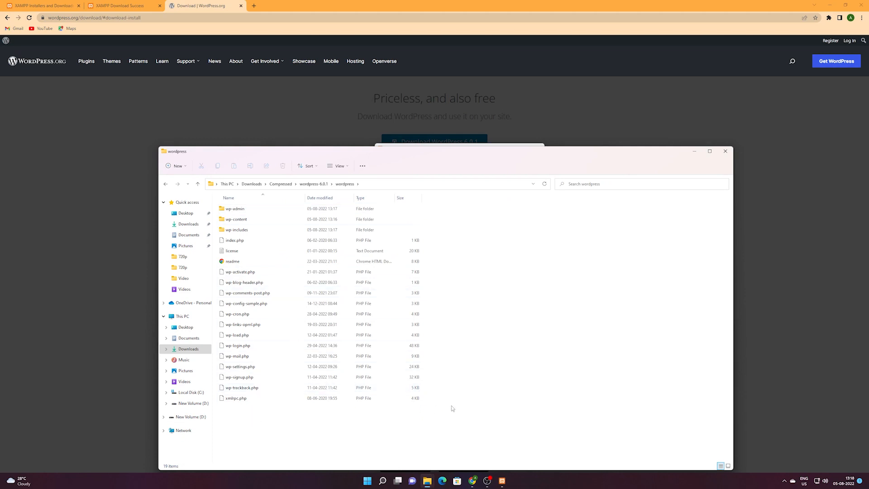
{"action": "left_click_drag", "start_coordinate": [459, 410], "coordinate": [241, 208]}
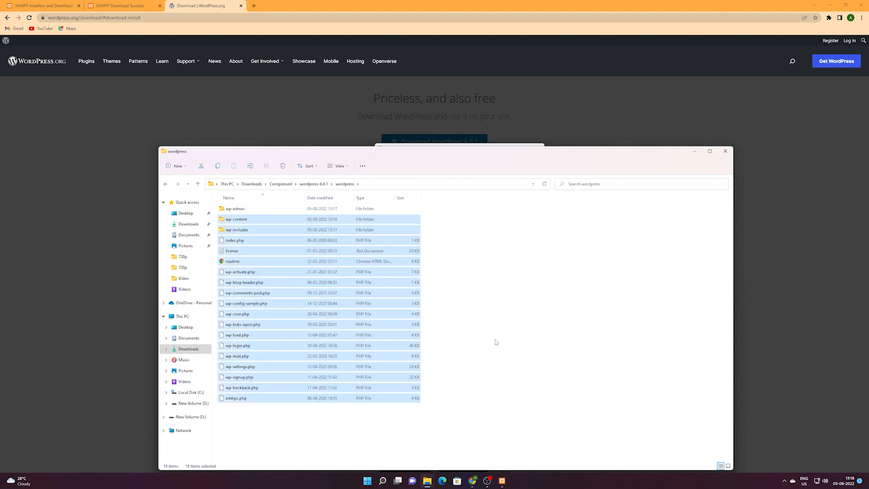
{"action": "left_click", "coordinate": [329, 412]}
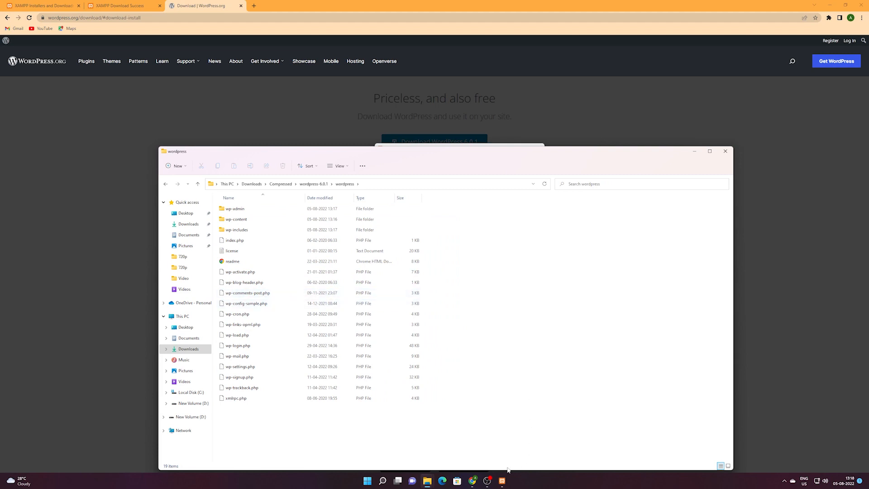
{"action": "left_click", "coordinate": [314, 184]}
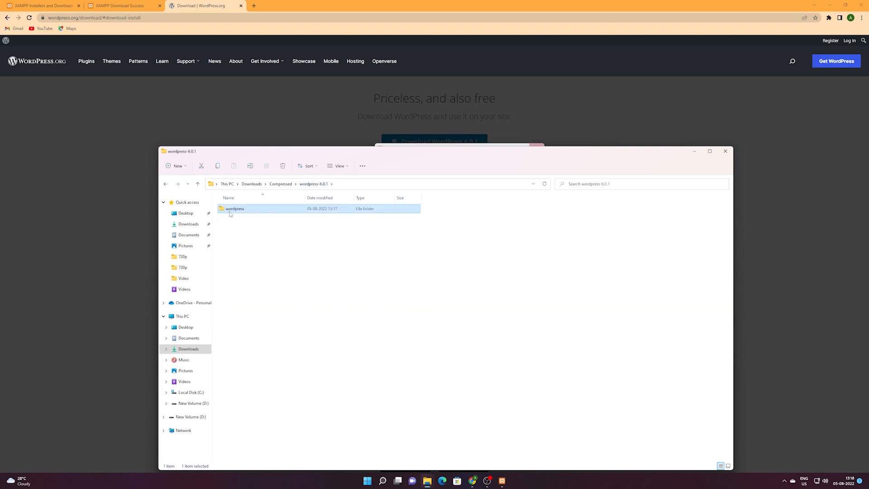
{"action": "double_click", "coordinate": [236, 209]}
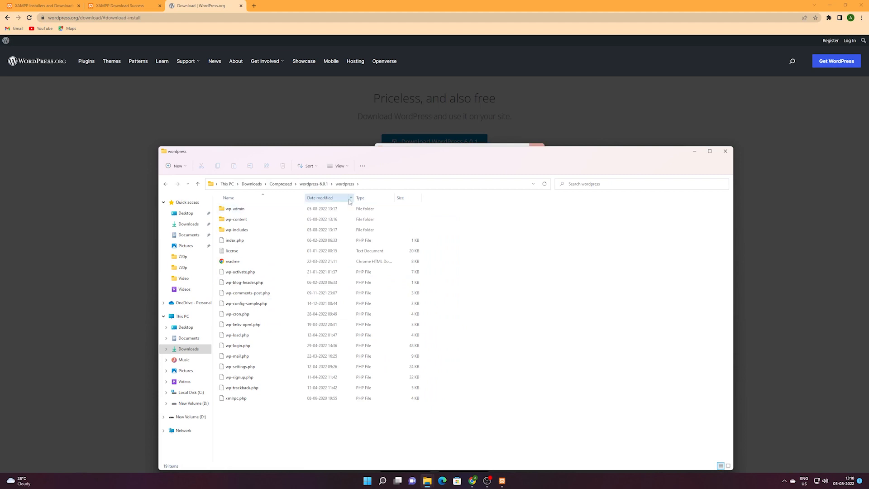
{"action": "left_click", "coordinate": [319, 184]}
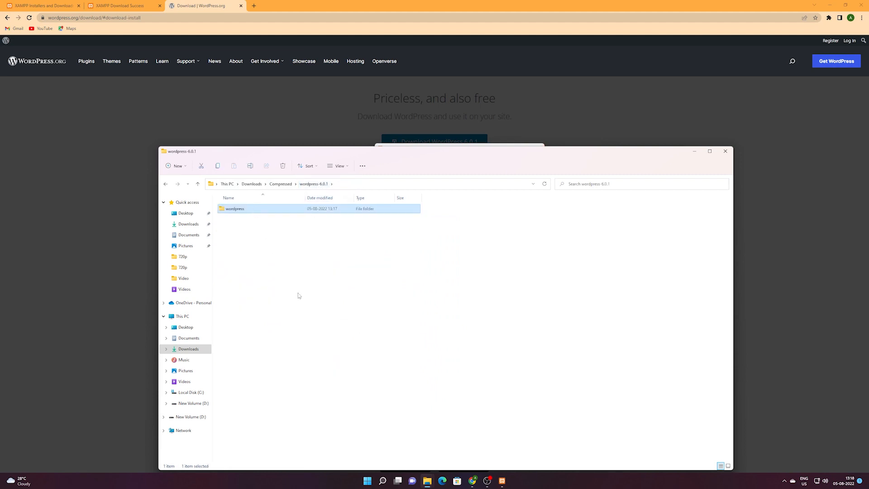
{"action": "left_click", "coordinate": [333, 297]}
{"action": "left_click", "coordinate": [253, 211]}
{"action": "left_click", "coordinate": [504, 481]}
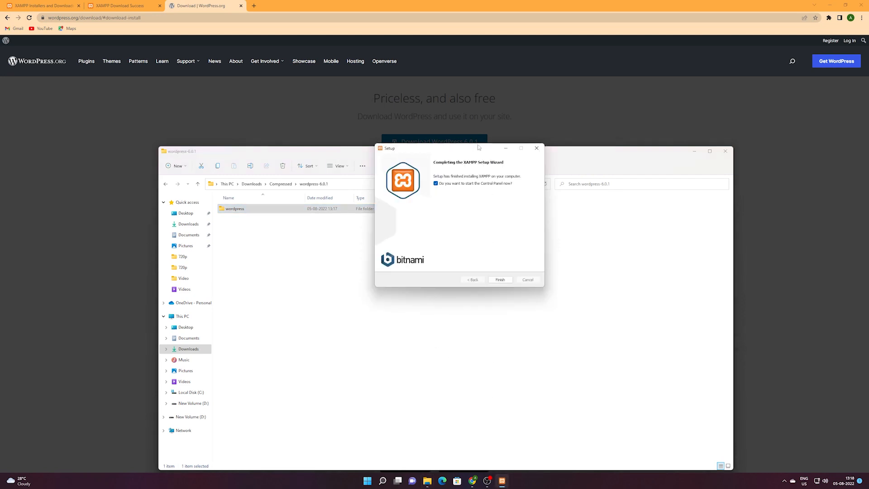
{"action": "left_click", "coordinate": [500, 280]}
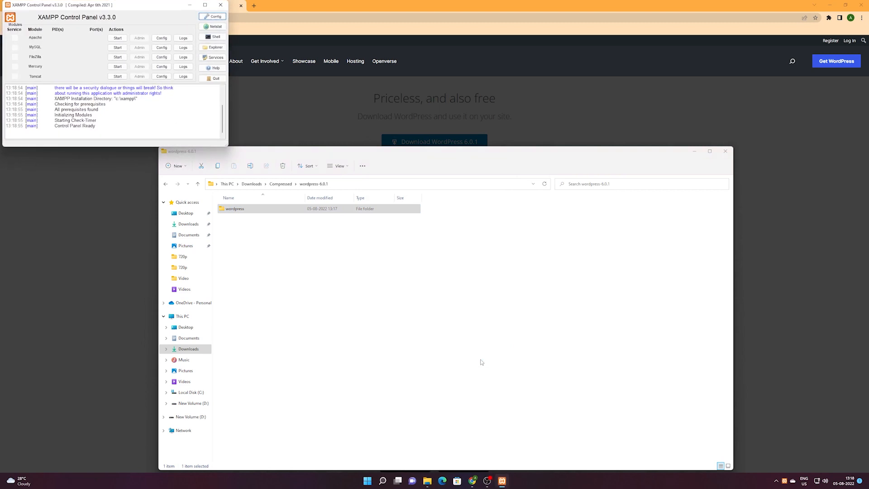
Start Apache (ports 80, 443) and MySQL (port 3306) in the XAMPP Control Panel.
{"action": "left_click_drag", "start_coordinate": [99, 9], "coordinate": [320, 156]}
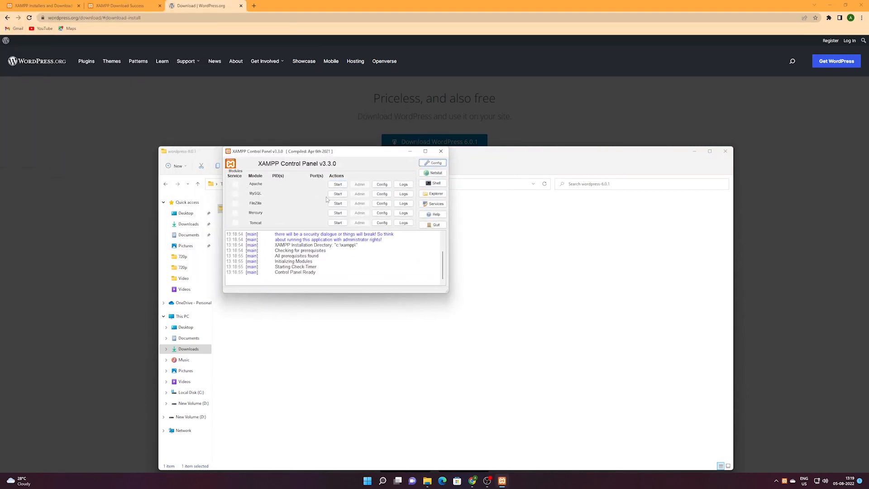
{"action": "left_click", "coordinate": [338, 185]}
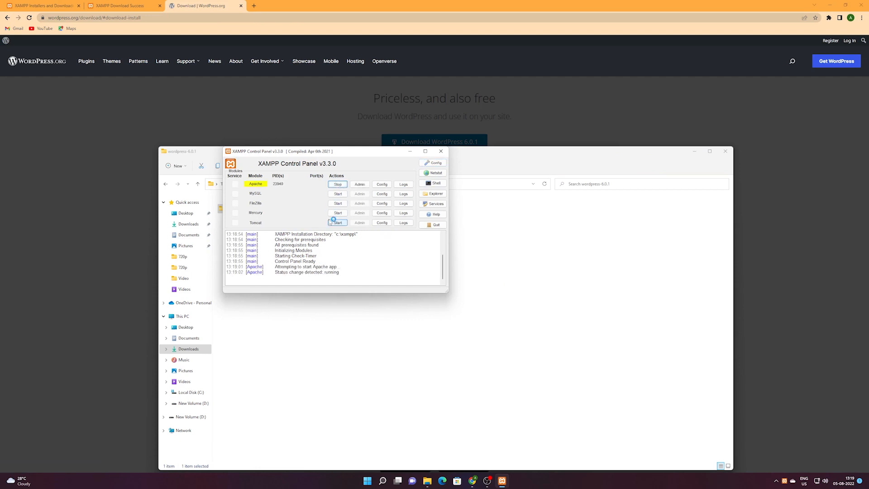
{"action": "left_click", "coordinate": [338, 194]}
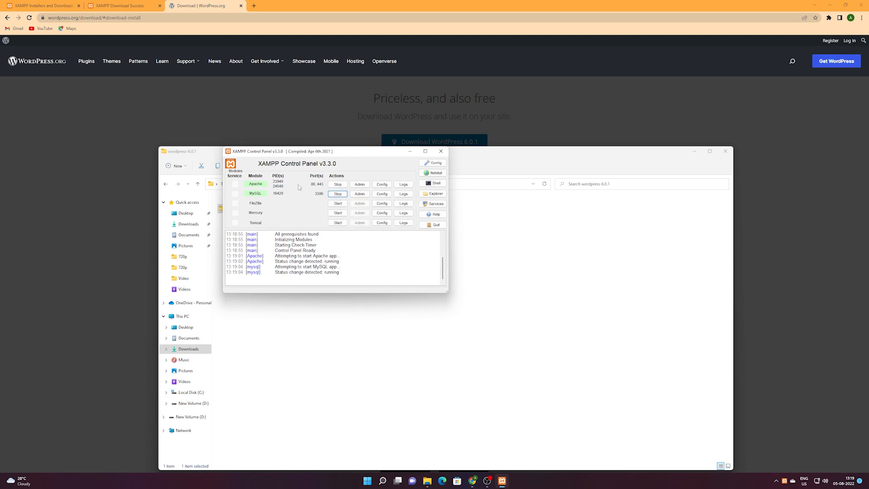
{"action": "left_click", "coordinate": [254, 6]}
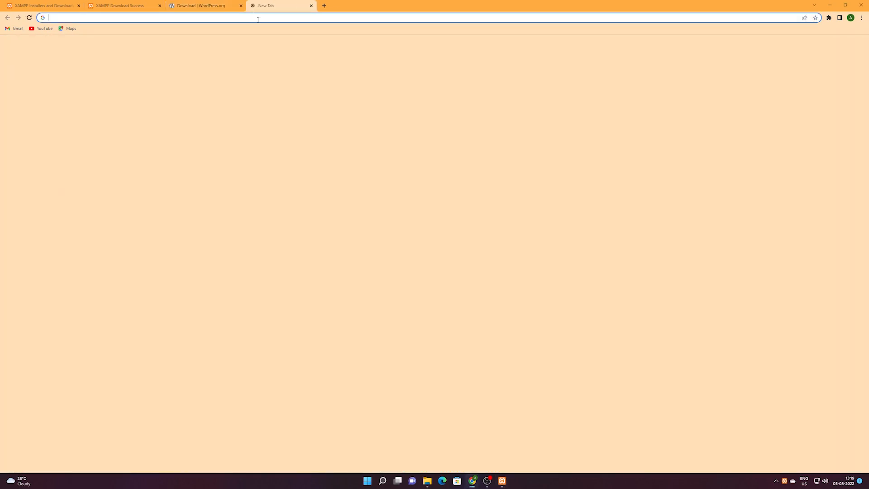
Load localhost/phpmyadmin in Chrome to show phpMyAdmin's list of existing databases.
{"action": "left_click", "coordinate": [264, 19]}
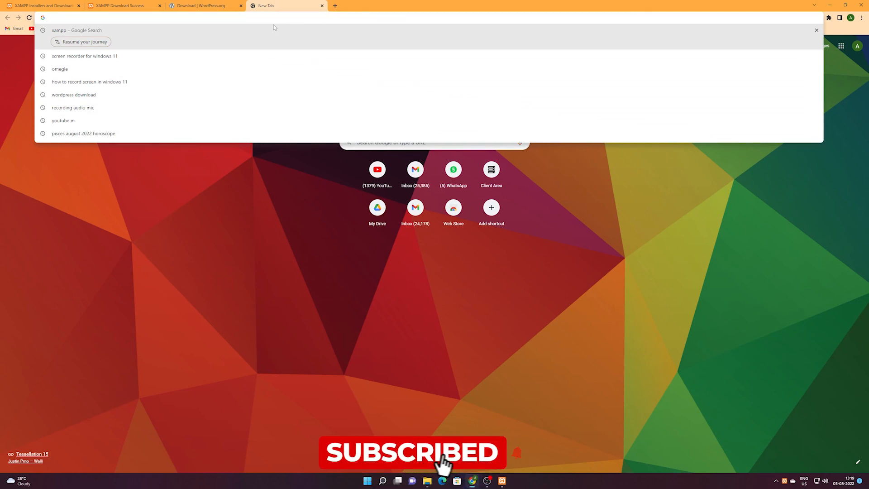
{"action": "type", "text": "lo"}
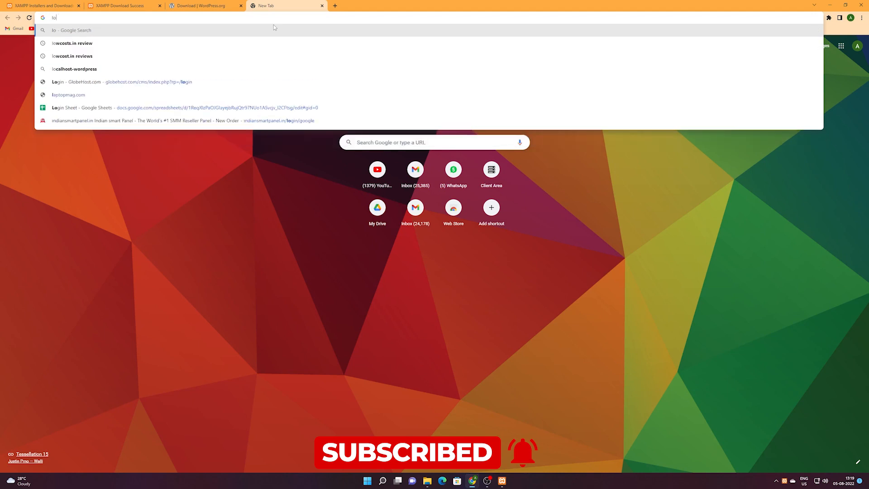
{"action": "type", "text": "calhost"}
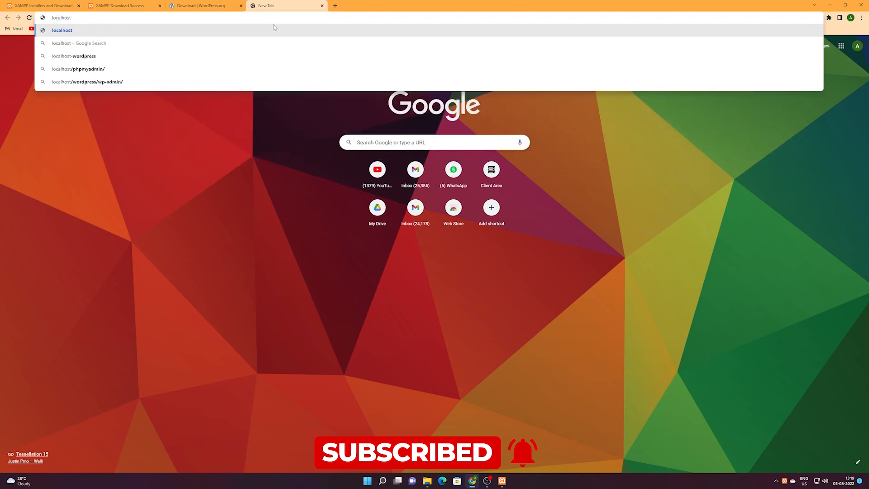
{"action": "type", "text": "/"}
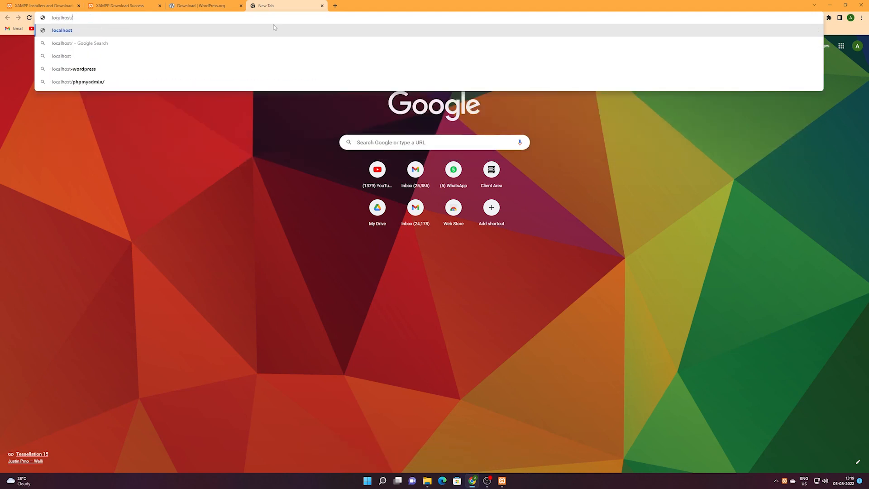
{"action": "type", "text": "php"}
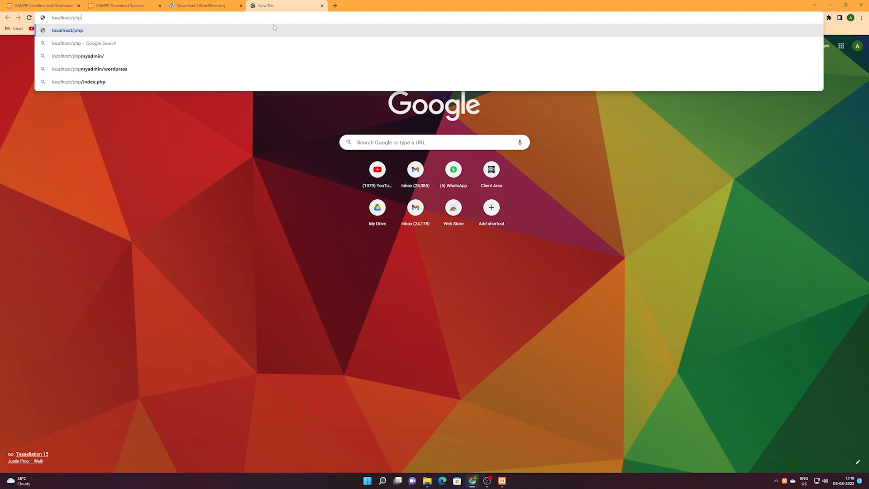
{"action": "type", "text": "myadmin"}
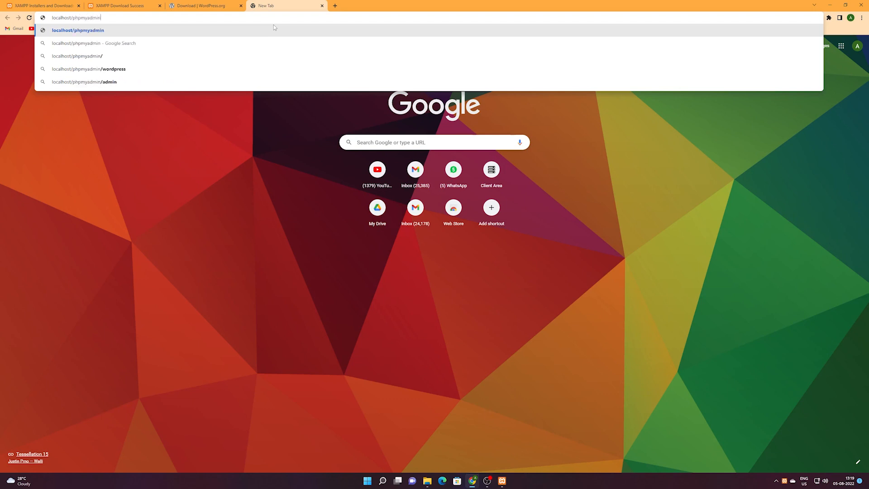
{"action": "key", "text": "Return"}
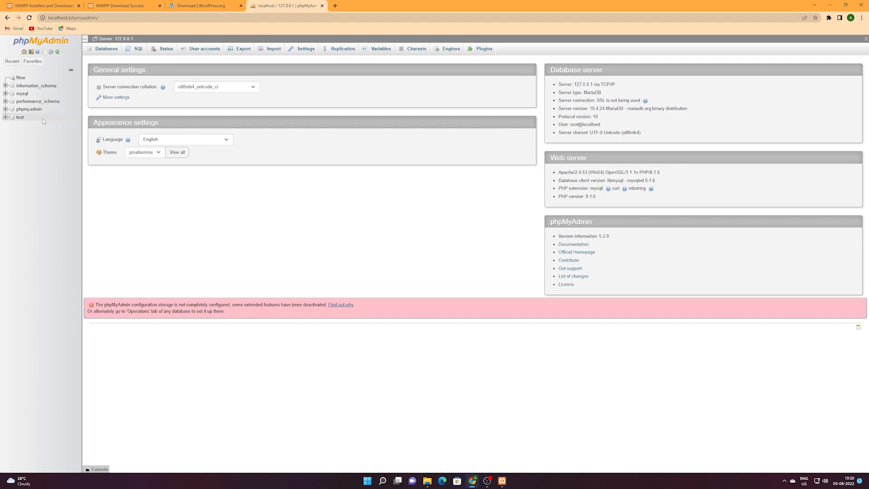
Create an empty database named new_website from phpMyAdmin's Databases page.
{"action": "left_click", "coordinate": [107, 51]}
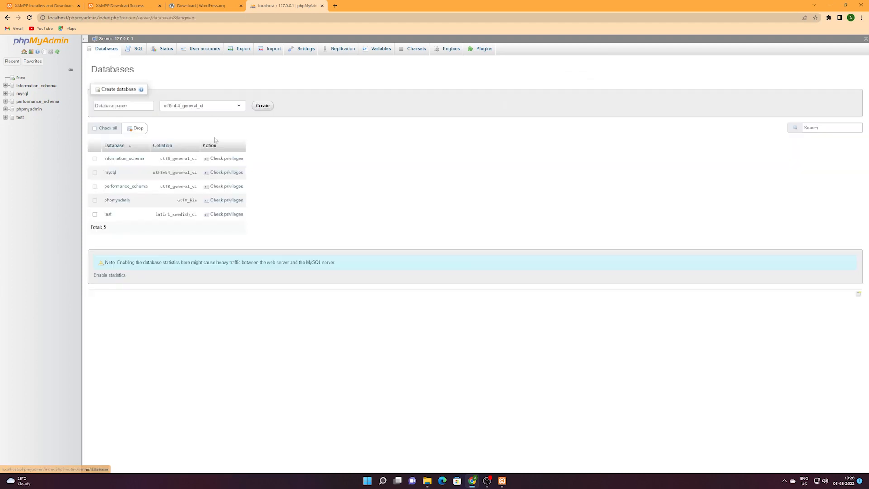
{"action": "left_click", "coordinate": [119, 106]}
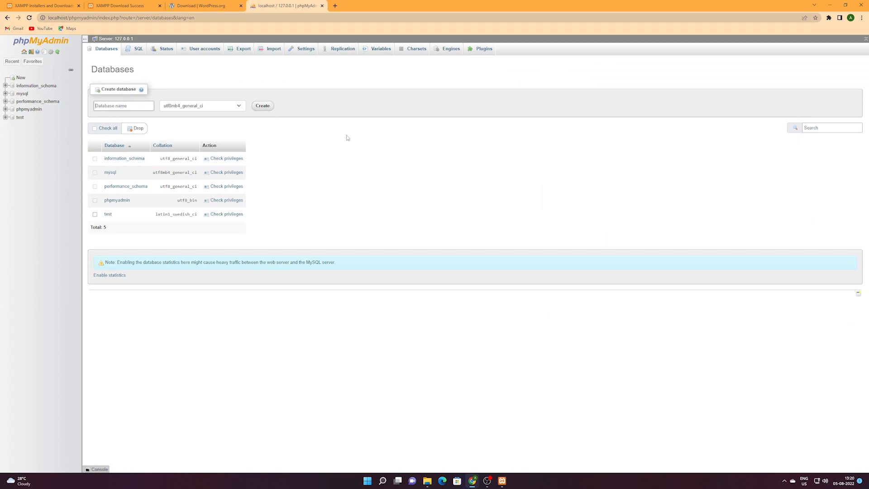
{"action": "type", "text": "new_website"}
{"action": "left_click", "coordinate": [263, 106]}
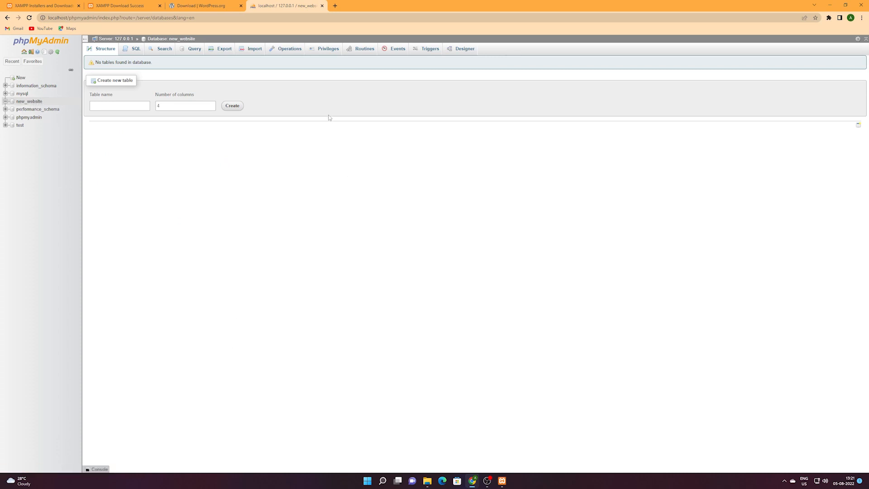
In a new Chrome tab, load localhost to show the XAMPP 8.1.6 dashboard.
{"action": "left_click", "coordinate": [335, 6]}
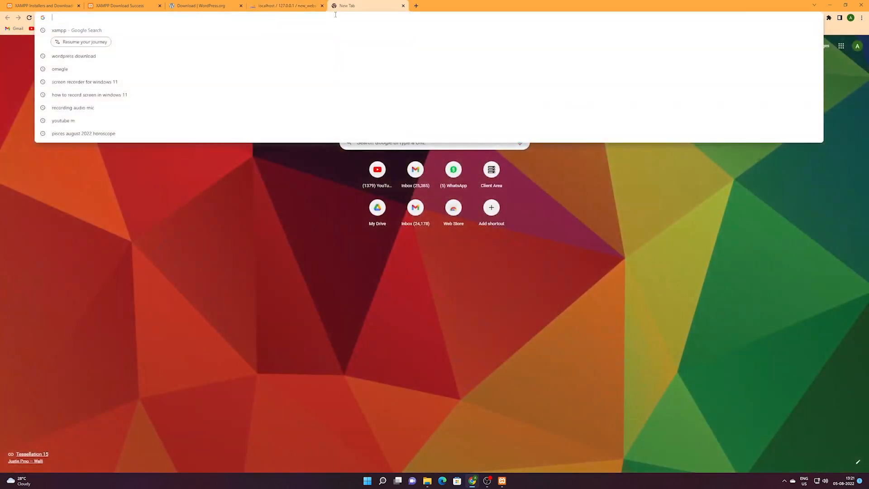
{"action": "left_click", "coordinate": [498, 395]}
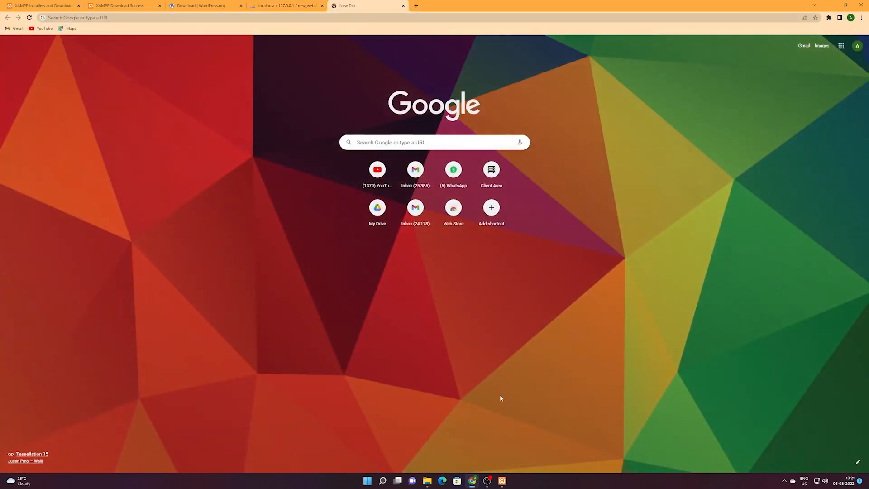
{"action": "left_click", "coordinate": [502, 481]}
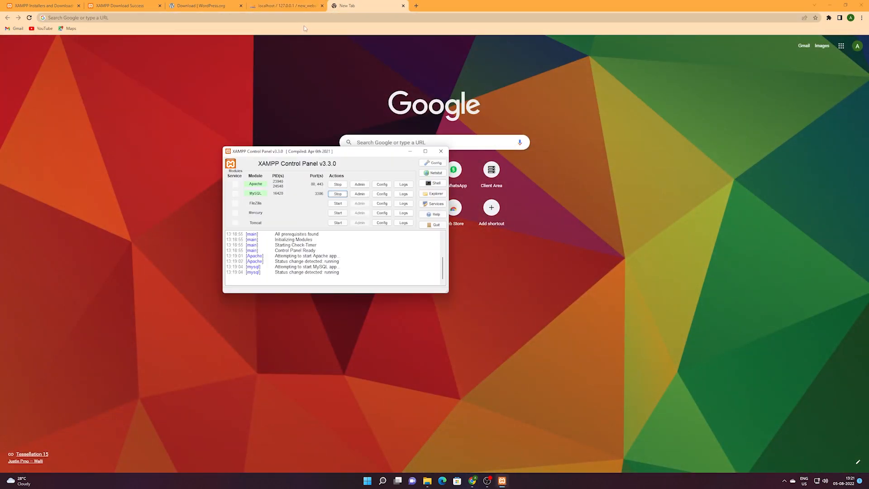
{"action": "left_click", "coordinate": [309, 18]}
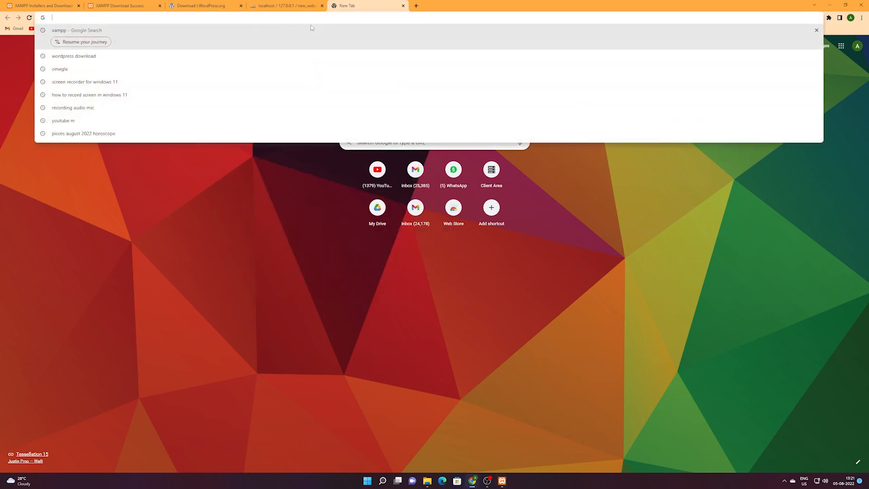
{"action": "type", "text": "localhos"}
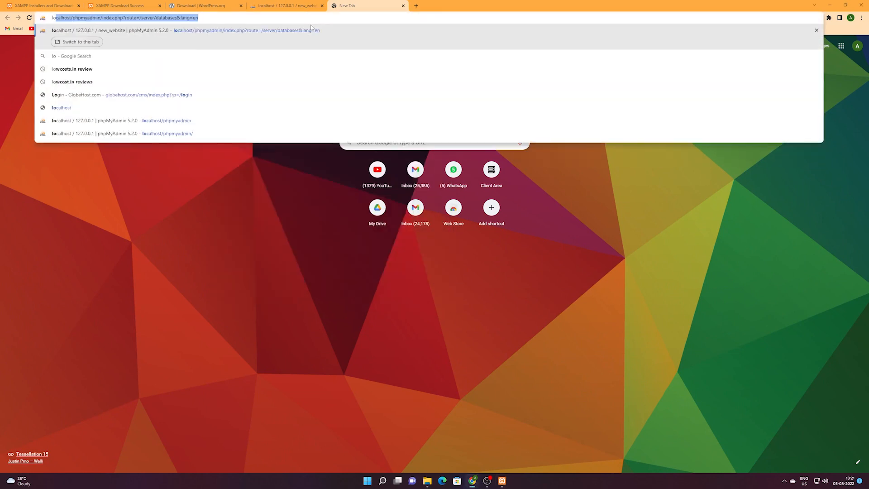
{"action": "type", "text": "t"}
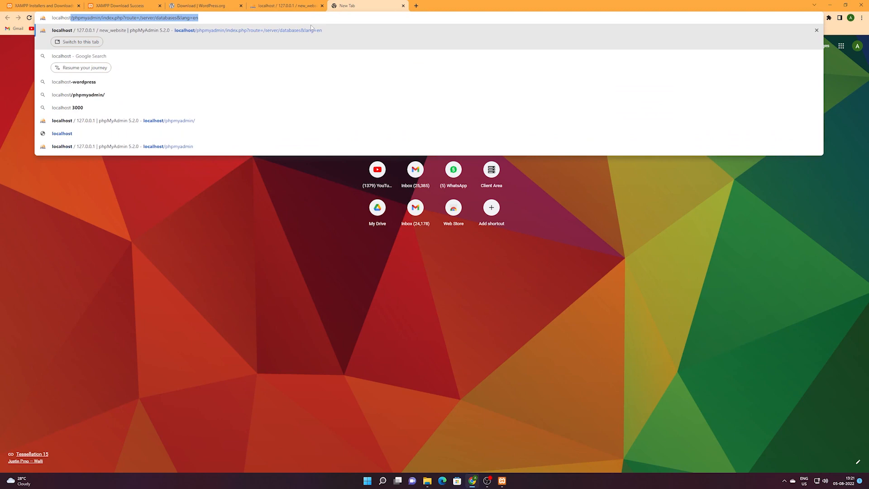
{"action": "key", "text": "Delete"}
{"action": "key", "text": "Return"}
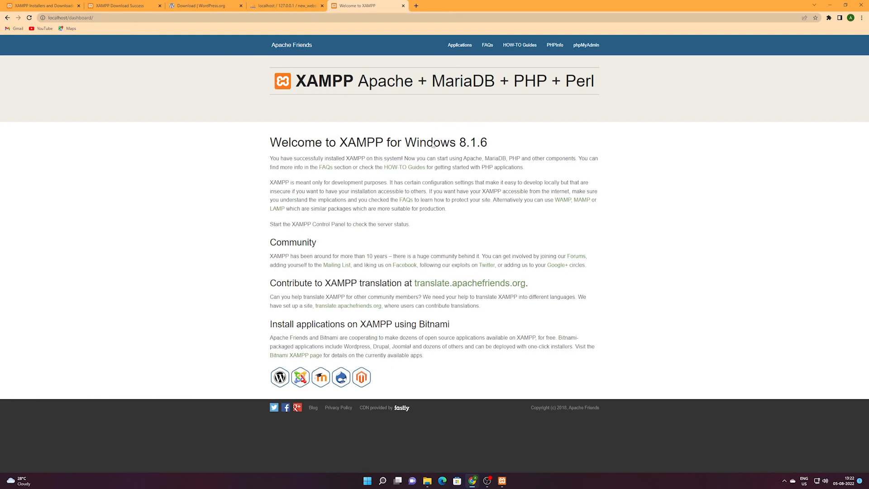
Navigate File Explorer to the C:\xampp\htdocs folder.
{"action": "mouse_move", "coordinate": [428, 475]}
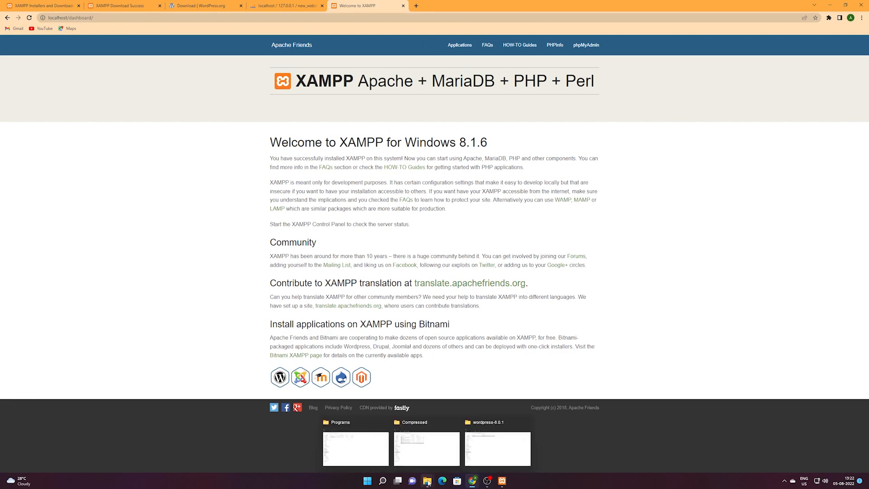
{"action": "left_click", "coordinate": [355, 448]}
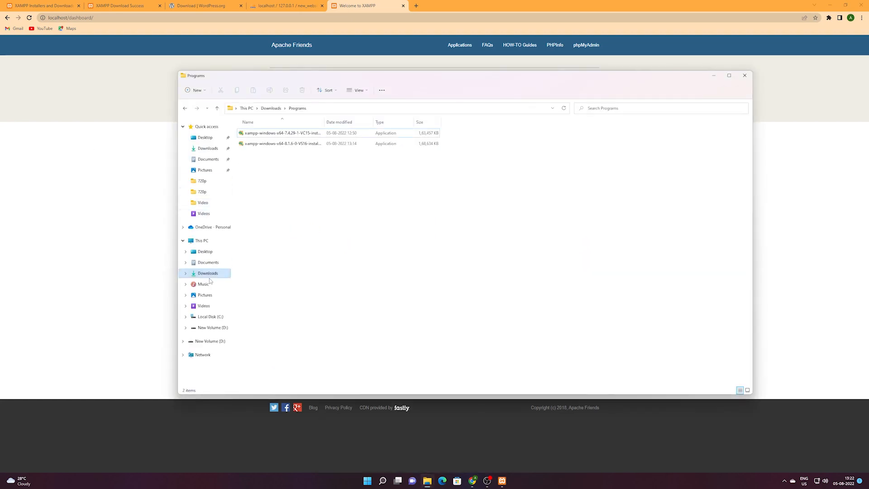
{"action": "left_click", "coordinate": [211, 316]}
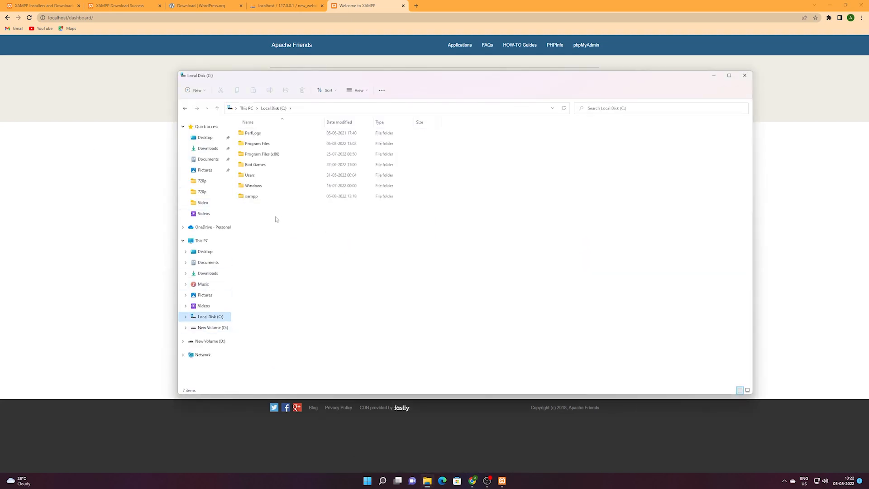
{"action": "double_click", "coordinate": [258, 199]}
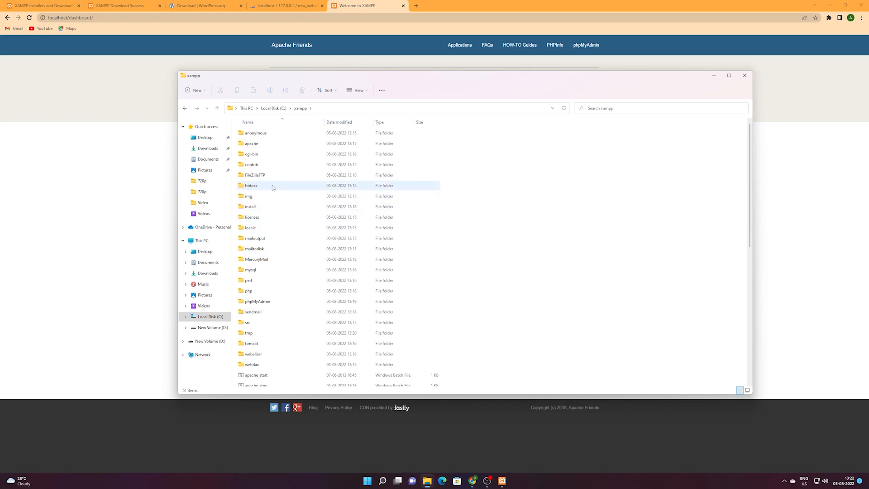
{"action": "left_click", "coordinate": [272, 186]}
{"action": "double_click", "coordinate": [273, 185]}
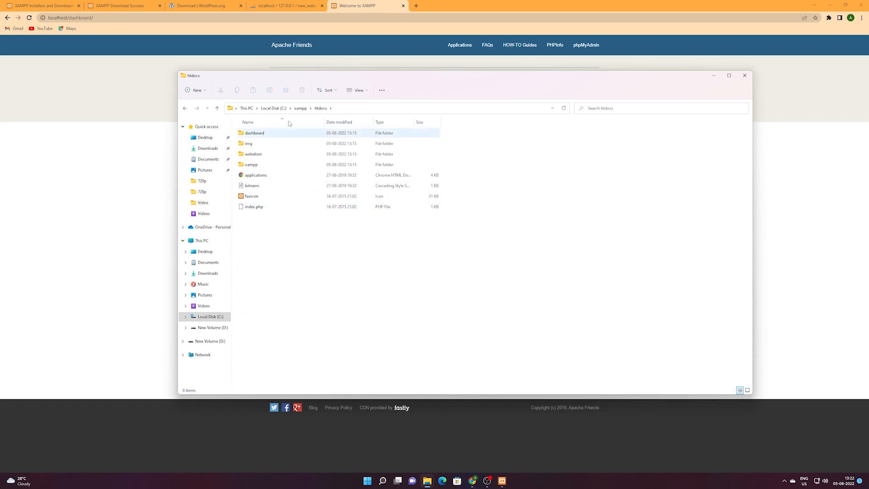
Select all eight htdocs items and permanently delete them with Shift+Delete.
{"action": "left_click_drag", "start_coordinate": [331, 270], "coordinate": [257, 132]}
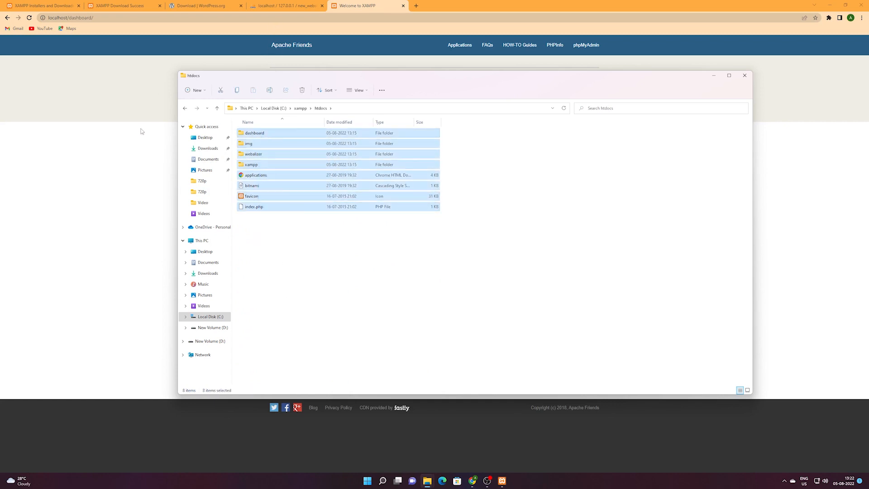
{"action": "left_click", "coordinate": [273, 27]}
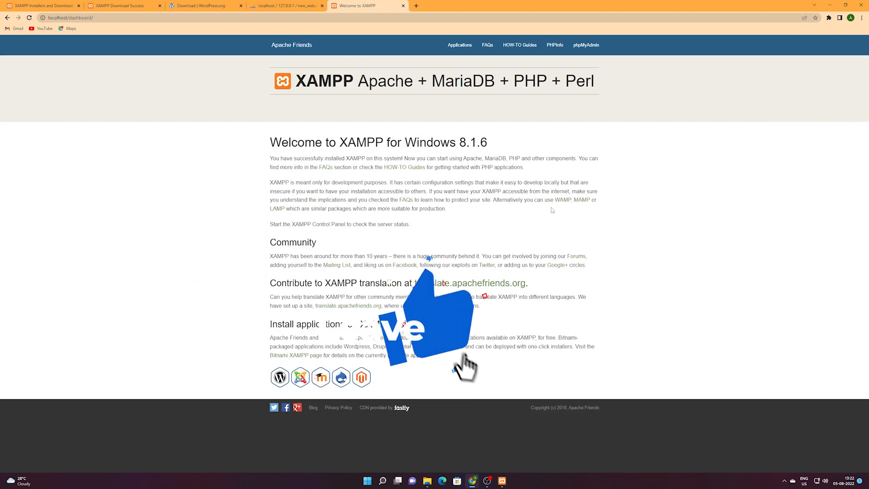
{"action": "mouse_move", "coordinate": [429, 484]}
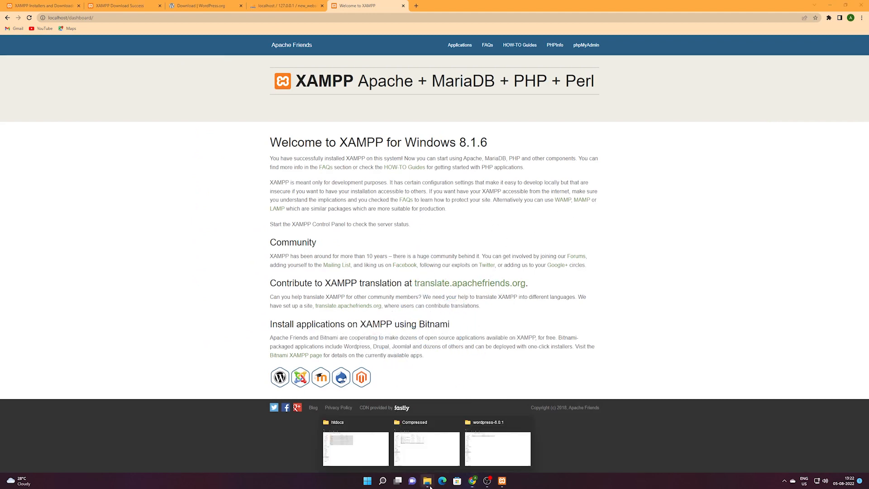
{"action": "left_click", "coordinate": [356, 448]}
{"action": "left_click", "coordinate": [414, 291]}
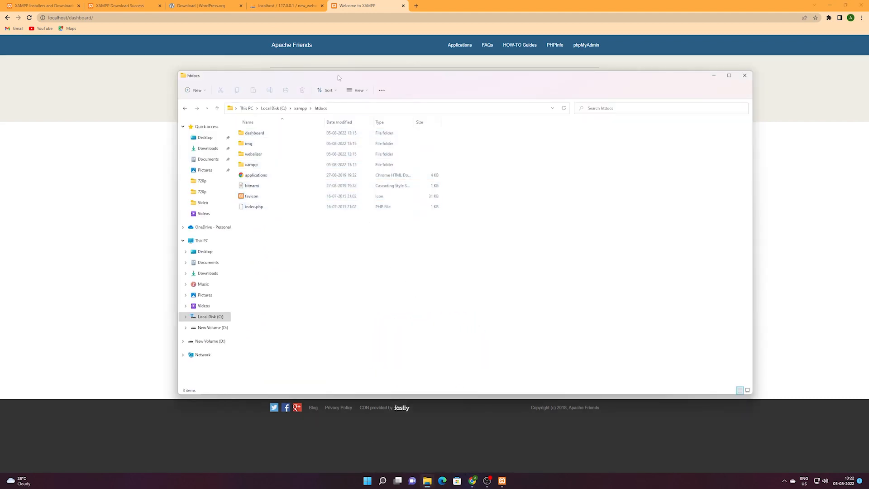
{"action": "left_click_drag", "start_coordinate": [340, 80], "coordinate": [410, 109]}
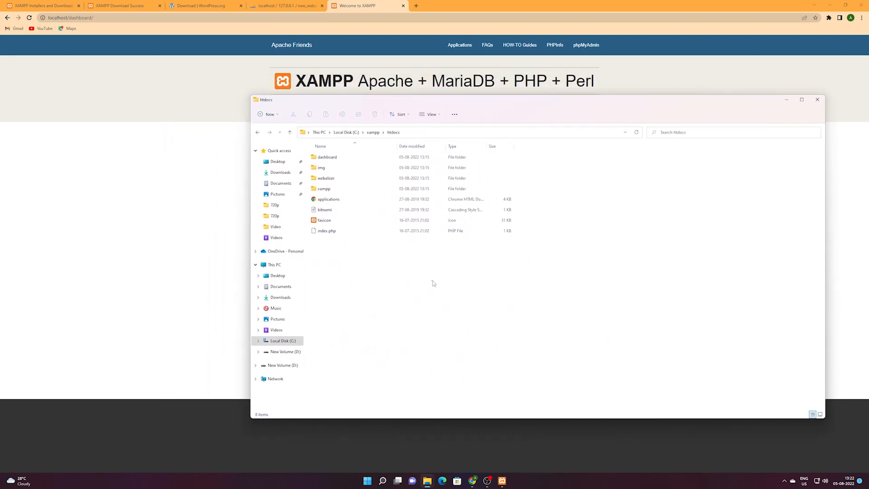
{"action": "left_click_drag", "start_coordinate": [424, 261], "coordinate": [330, 153]}
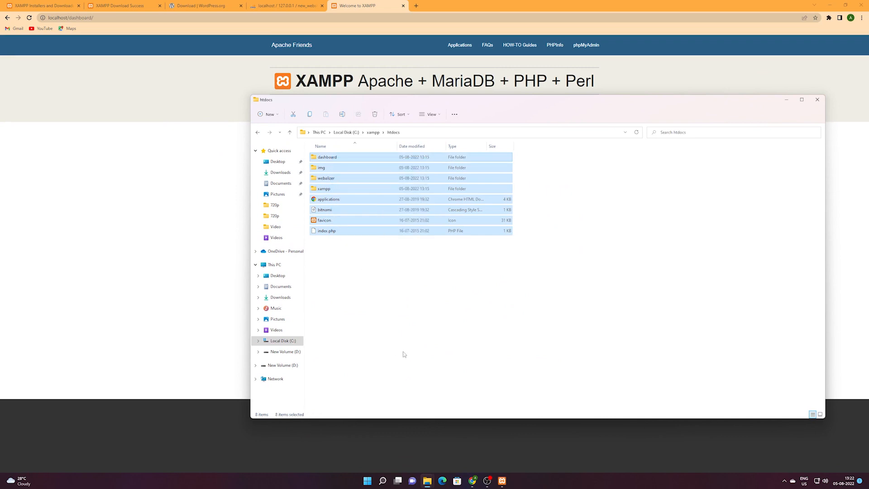
{"action": "key", "text": "shift+Delete"}
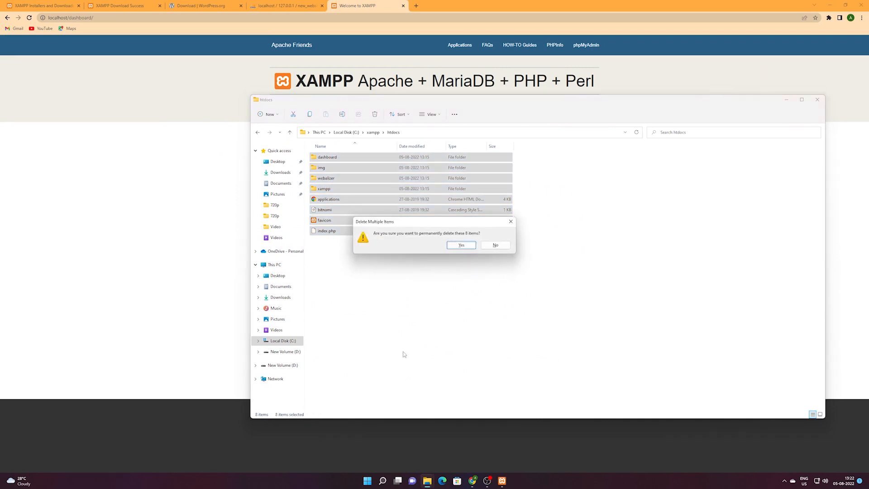
{"action": "key", "text": "Return"}
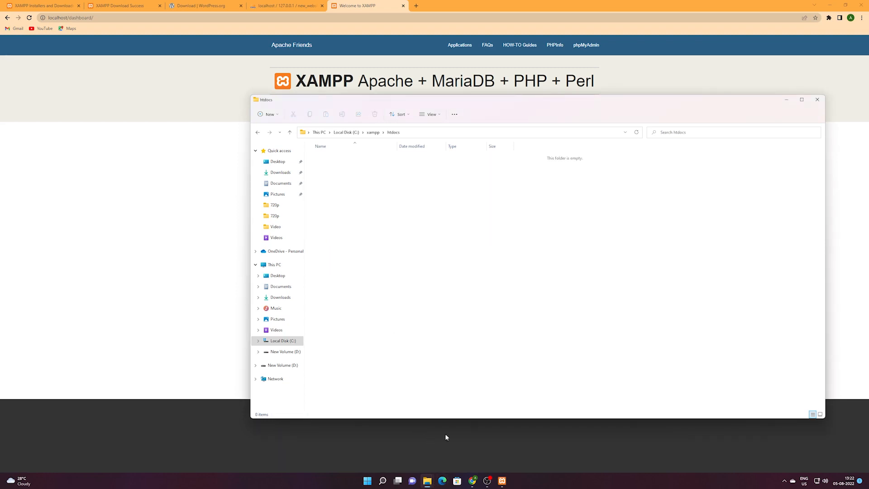
Copy the wordpress folder from wordpress-6.0.1 and paste it into C:\xampp\htdocs.
{"action": "mouse_move", "coordinate": [427, 482]}
{"action": "left_click", "coordinate": [474, 441]}
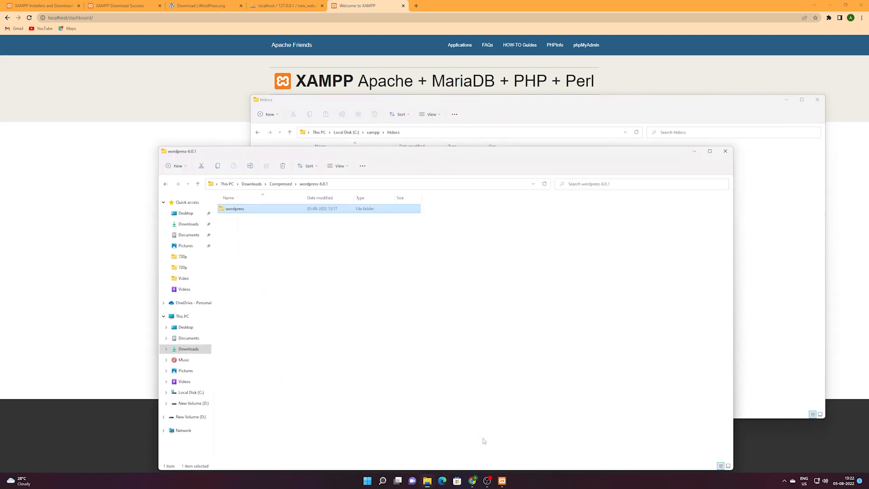
{"action": "left_click", "coordinate": [297, 250]}
{"action": "left_click", "coordinate": [237, 211]}
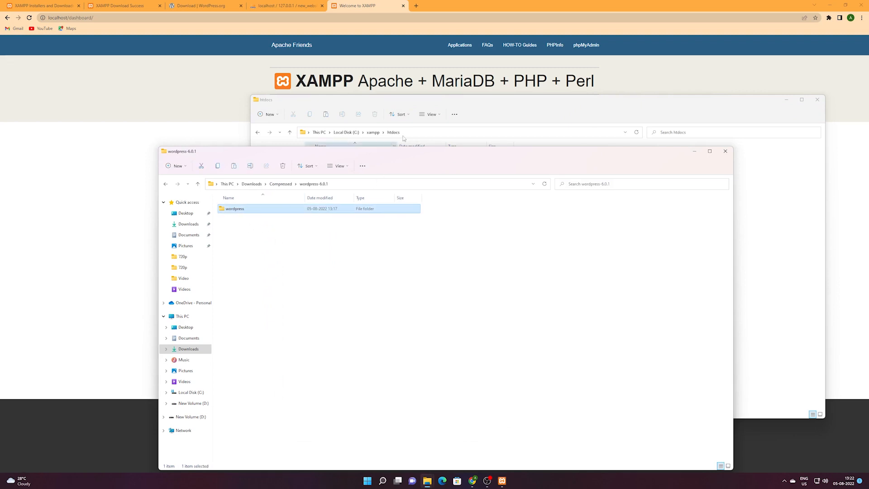
{"action": "left_click", "coordinate": [425, 109]}
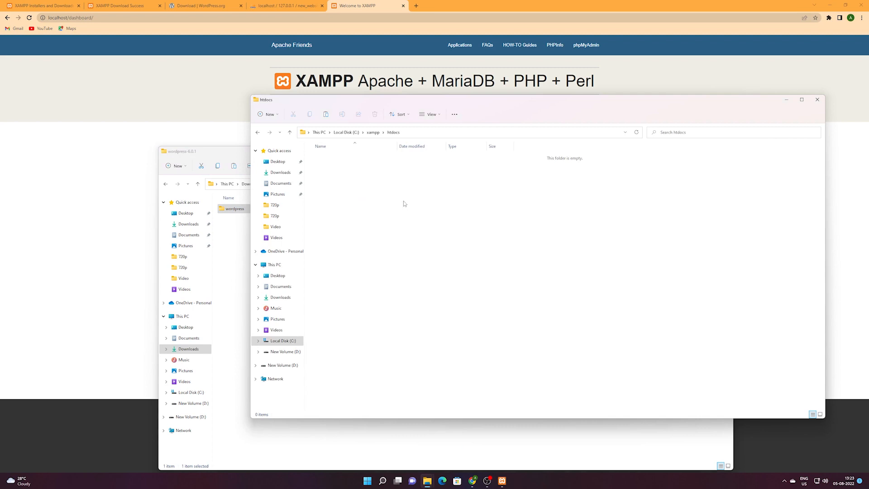
{"action": "key", "text": "ctrl+v"}
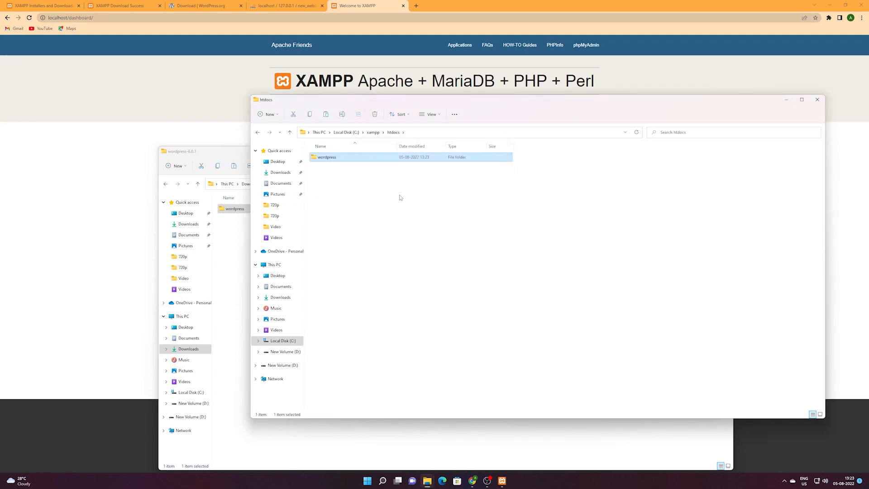
{"action": "left_click", "coordinate": [400, 197]}
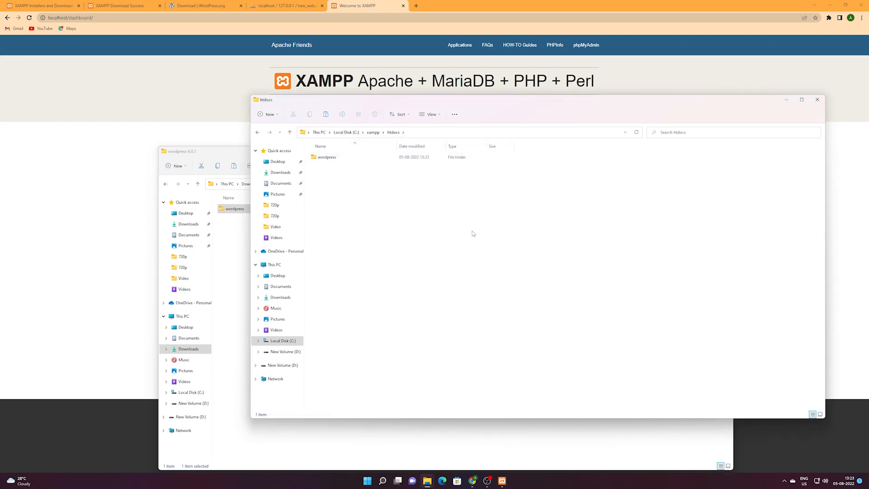
{"action": "mouse_move", "coordinate": [373, 98]}
{"action": "left_mouse_down"}
{"action": "mouse_move", "coordinate": [372, 86]}
{"action": "mouse_move", "coordinate": [360, 102]}
{"action": "left_mouse_up"}
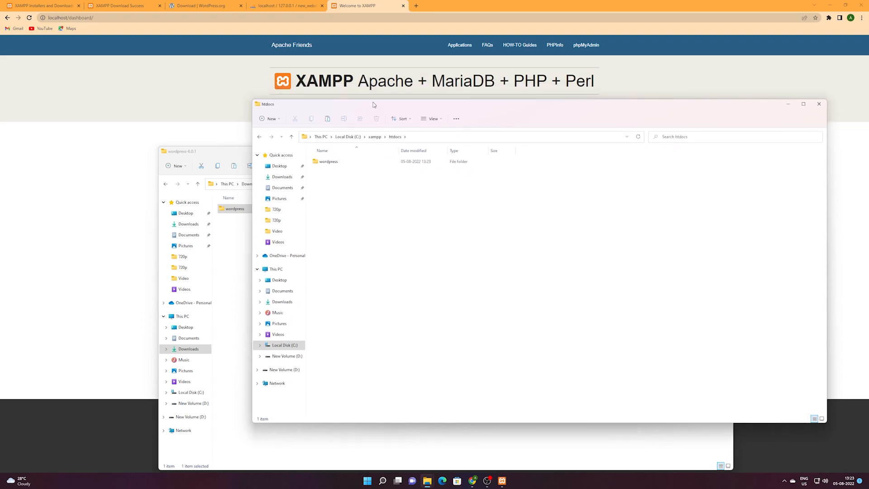
{"action": "left_click", "coordinate": [212, 57]}
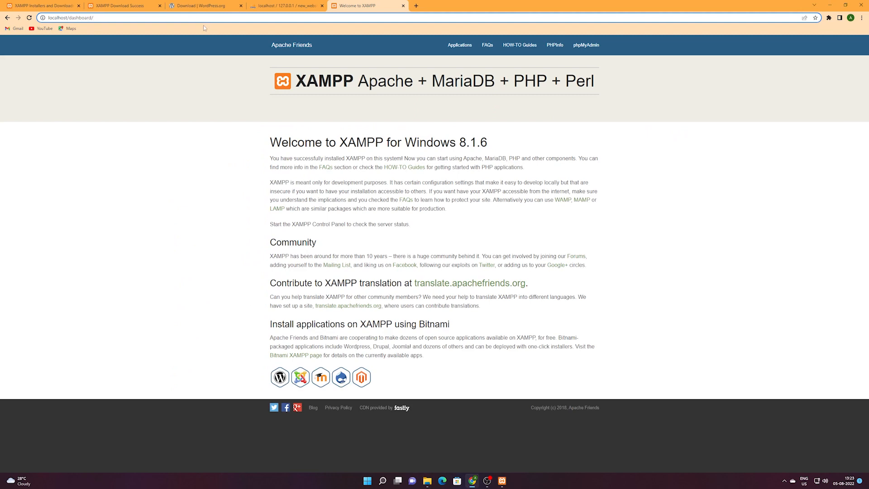
Load localhost/ and follow the wordpress/ link to reach the setup language page.
{"action": "key", "text": "BackSpace"}
{"action": "key", "text": "BackSpace"}
{"action": "key", "text": "BackSpace"}
{"action": "key", "text": "BackSpace"}
{"action": "key", "text": "BackSpace"}
{"action": "key", "text": "BackSpace"}
{"action": "key", "text": "BackSpace"}
{"action": "key", "text": "BackSpace"}
{"action": "key", "text": "BackSpace"}
{"action": "key", "text": "BackSpace"}
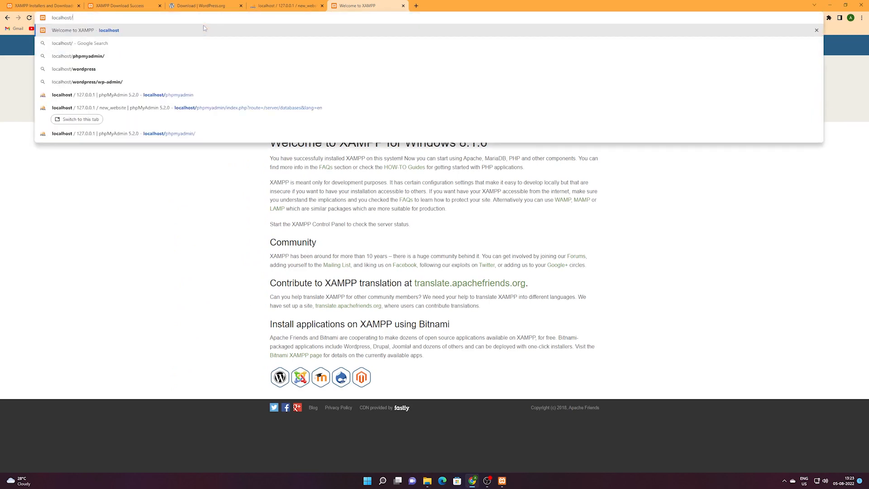
{"action": "key", "text": "Return"}
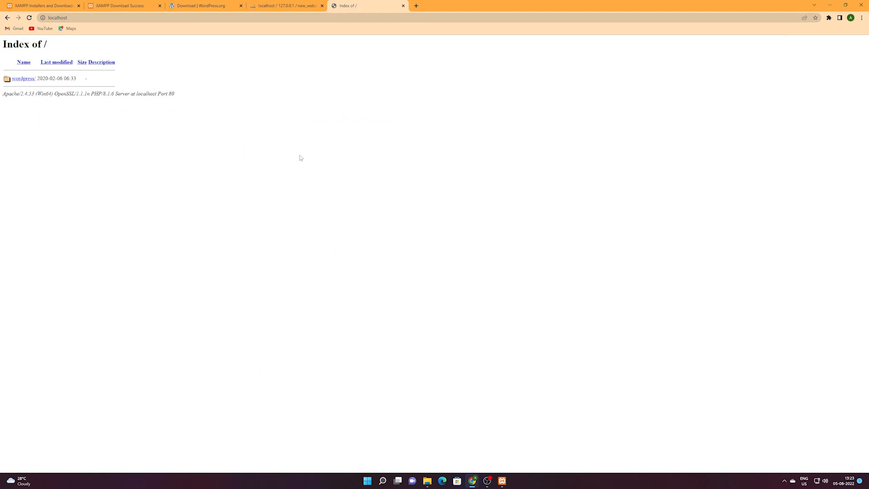
{"action": "mouse_move", "coordinate": [430, 483]}
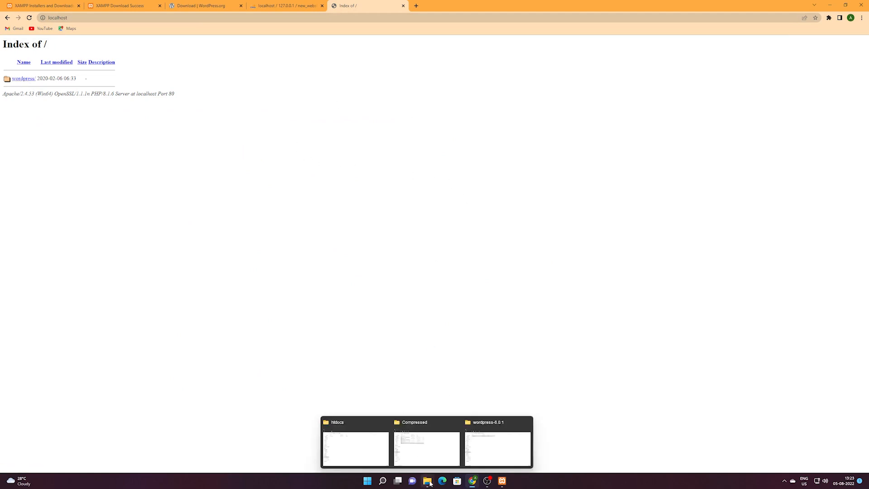
{"action": "left_click", "coordinate": [365, 447]}
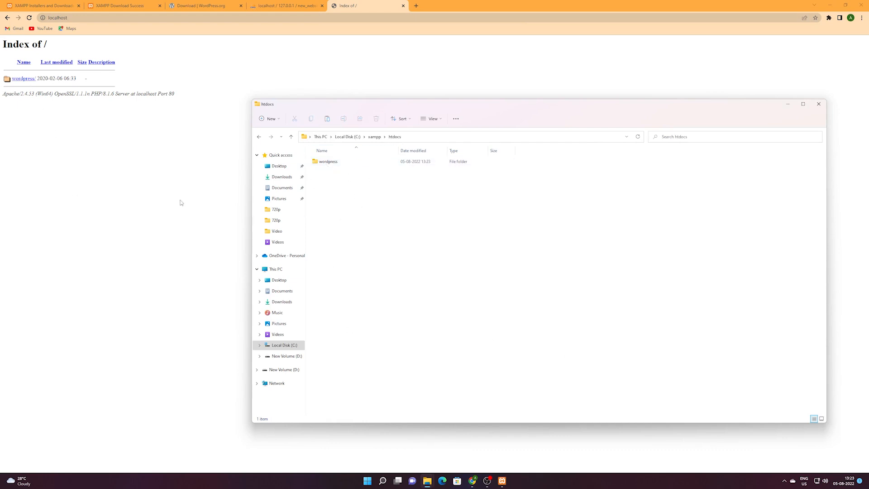
{"action": "left_click", "coordinate": [329, 164]}
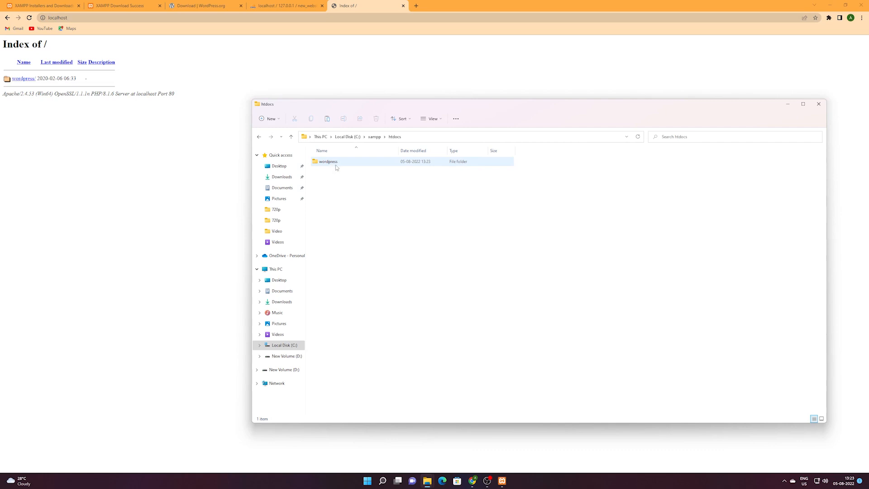
{"action": "left_click", "coordinate": [24, 80]}
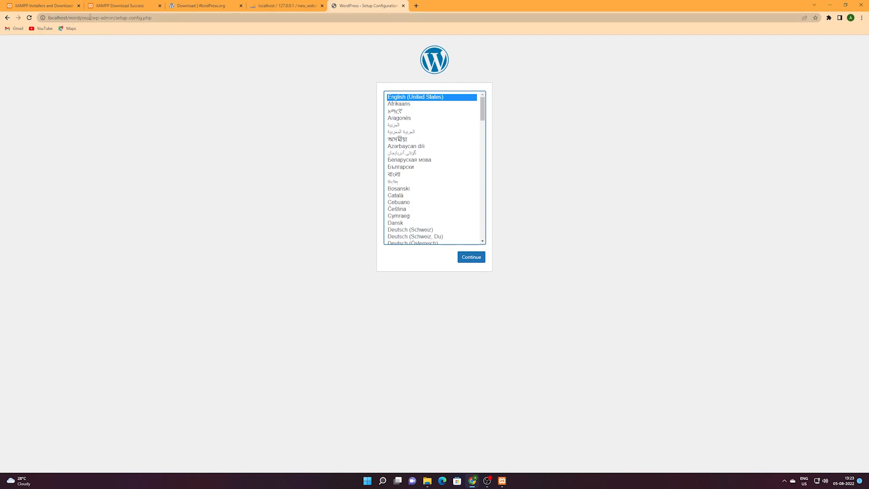
Keep English (United States) as the setup language and continue.
{"action": "left_click_drag", "start_coordinate": [91, 18], "coordinate": [49, 23]}
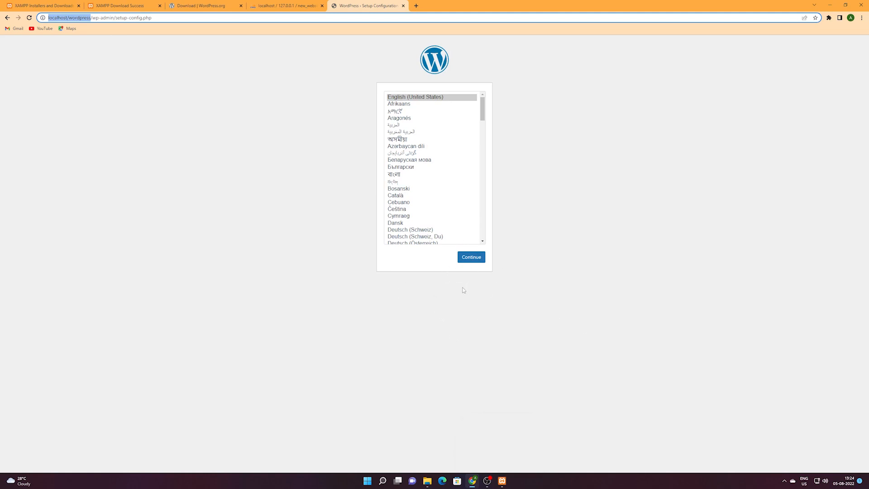
{"action": "left_click", "coordinate": [480, 261]}
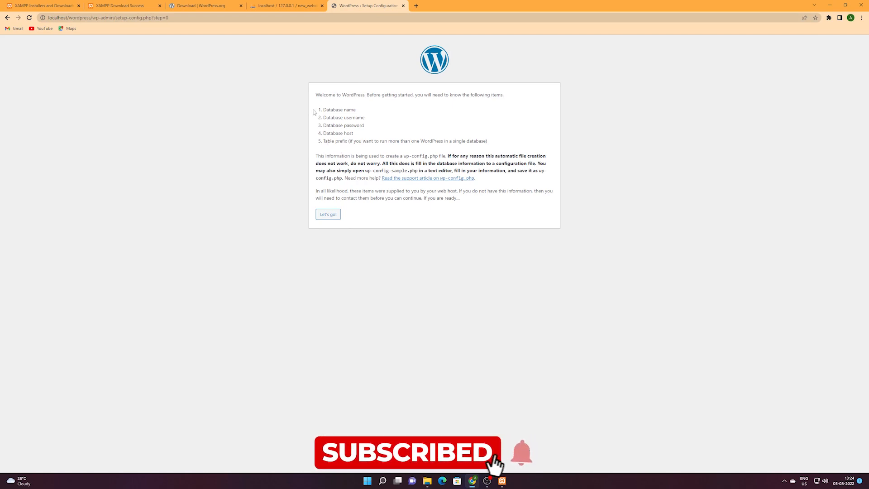
Review the required database name, username and password items on the welcome page.
{"action": "left_click_drag", "start_coordinate": [320, 109], "coordinate": [356, 110]}
{"action": "left_click", "coordinate": [352, 116]}
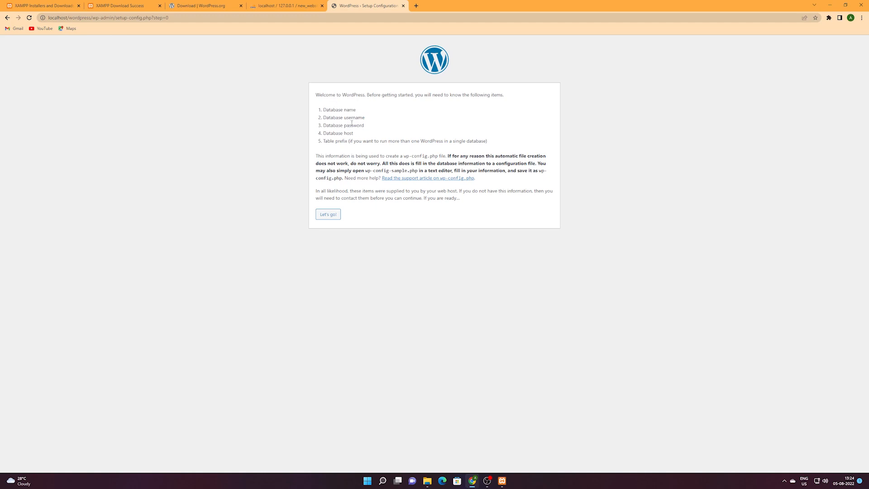
{"action": "double_click", "coordinate": [351, 133]}
{"action": "left_click", "coordinate": [346, 117]}
{"action": "left_click_drag", "start_coordinate": [380, 120], "coordinate": [321, 124]}
{"action": "left_click", "coordinate": [333, 116]}
{"action": "double_click", "coordinate": [352, 117]}
{"action": "double_click", "coordinate": [353, 124]}
Review the database host and table prefix items, then continue with Let's go!
{"action": "left_click_drag", "start_coordinate": [346, 134], "coordinate": [349, 137]}
{"action": "double_click", "coordinate": [59, 18]}
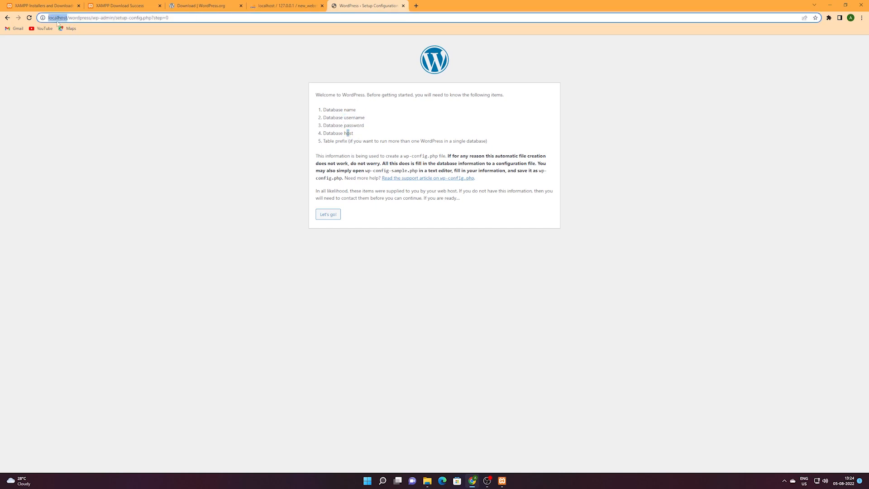
{"action": "left_click", "coordinate": [308, 140]}
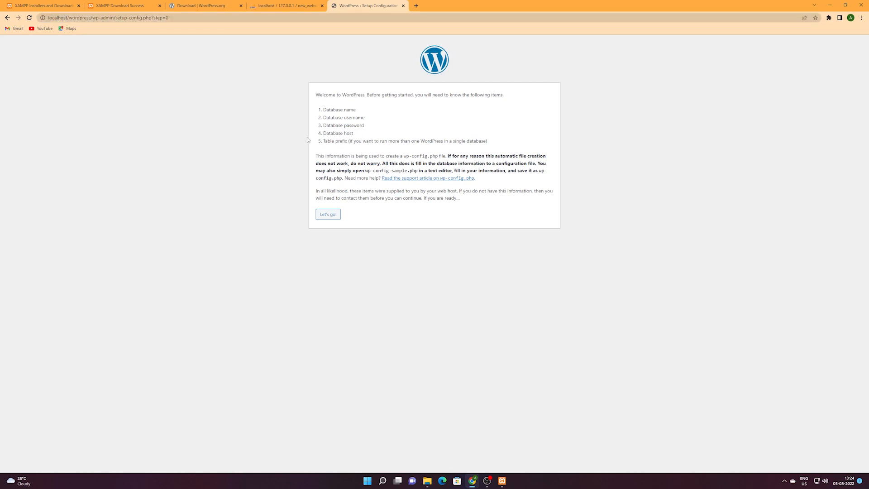
{"action": "left_click_drag", "start_coordinate": [324, 140], "coordinate": [375, 140]}
{"action": "left_click", "coordinate": [372, 139]}
{"action": "left_click", "coordinate": [332, 219]}
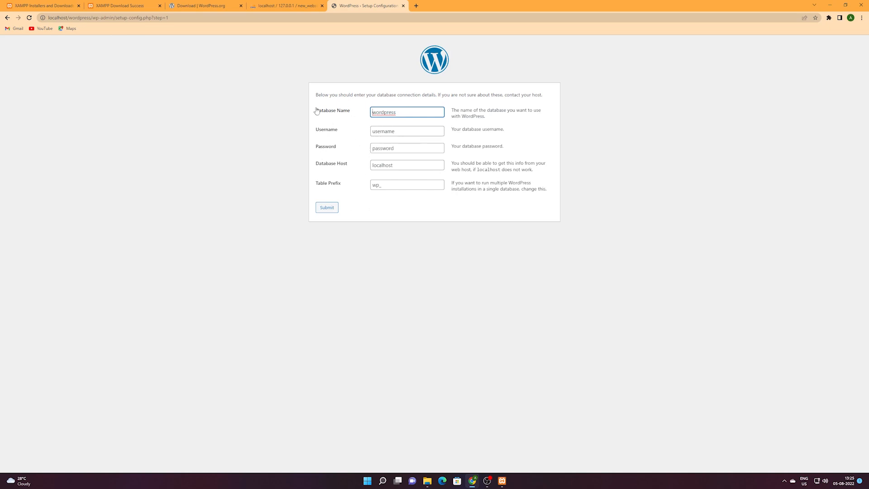
Set the database name to new_website and the database username to root.
{"action": "left_click", "coordinate": [284, 5]}
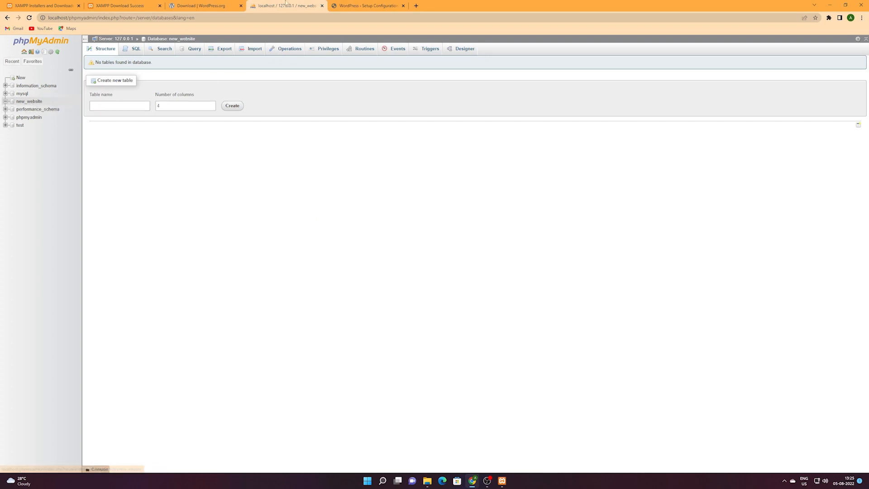
{"action": "left_click", "coordinate": [367, 6]}
{"action": "double_click", "coordinate": [399, 109]}
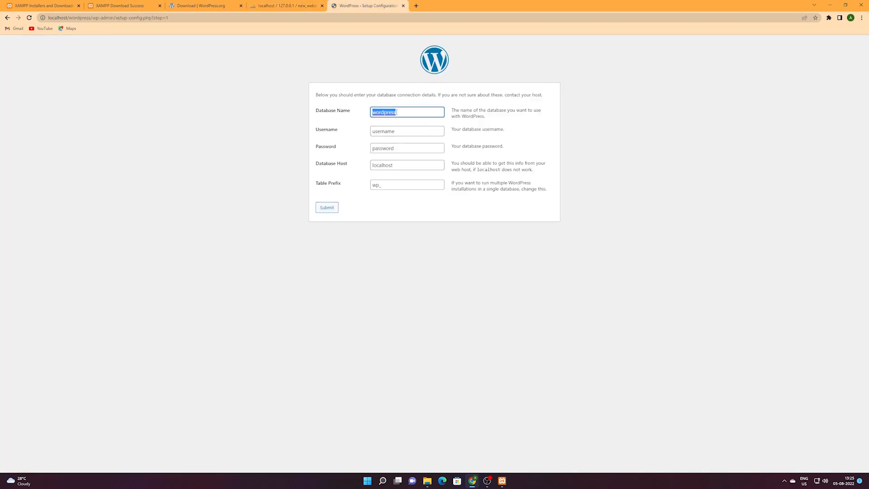
{"action": "type", "text": "new_website"}
{"action": "double_click", "coordinate": [399, 132]}
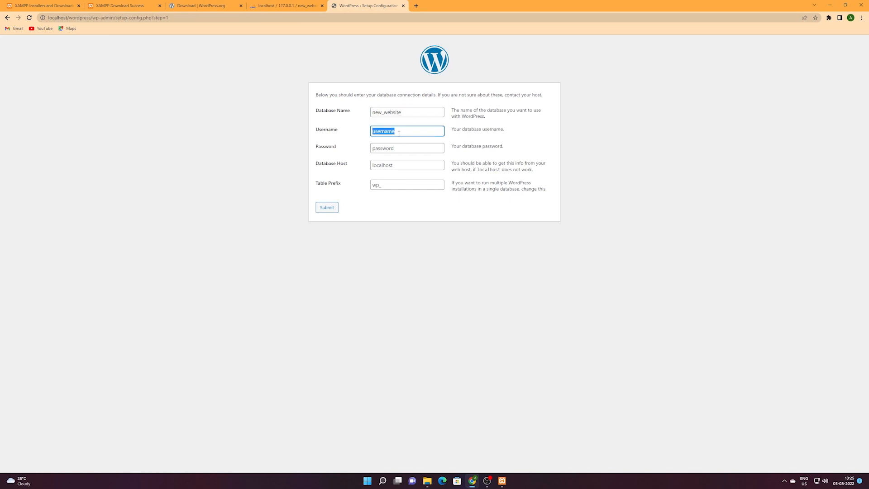
{"action": "type", "text": "rott"}
{"action": "key", "text": "BackSpace"}
{"action": "key", "text": "BackSpace"}
{"action": "type", "text": "ot"}
Leave the password blank, change the table prefix to w123p_, and submit.
{"action": "double_click", "coordinate": [408, 151]}
{"action": "key", "text": "BackSpace"}
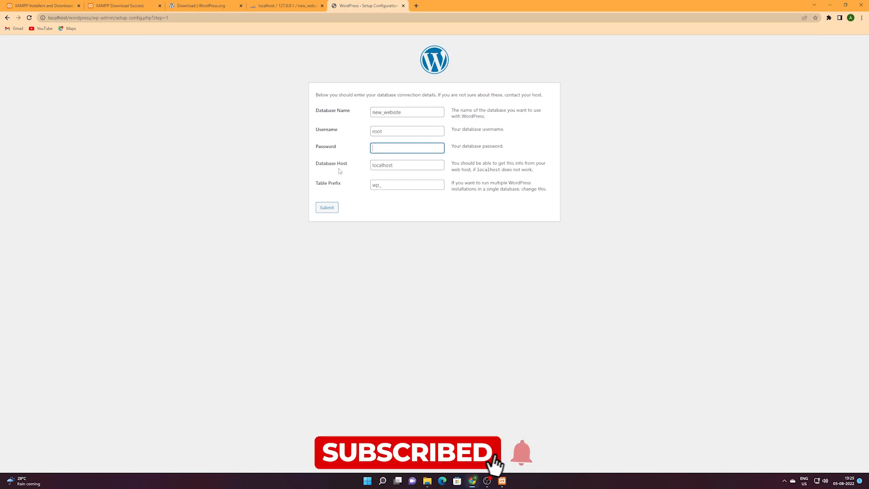
{"action": "key", "text": "Tab"}
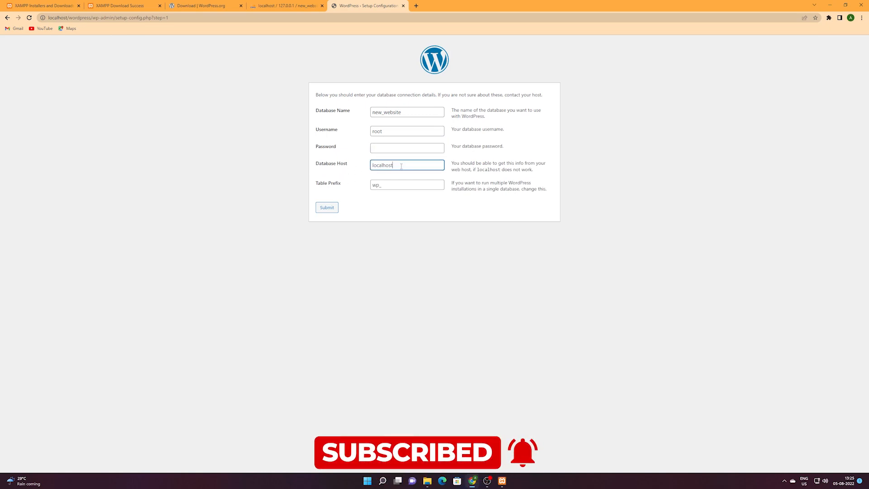
{"action": "left_click", "coordinate": [49, 18]}
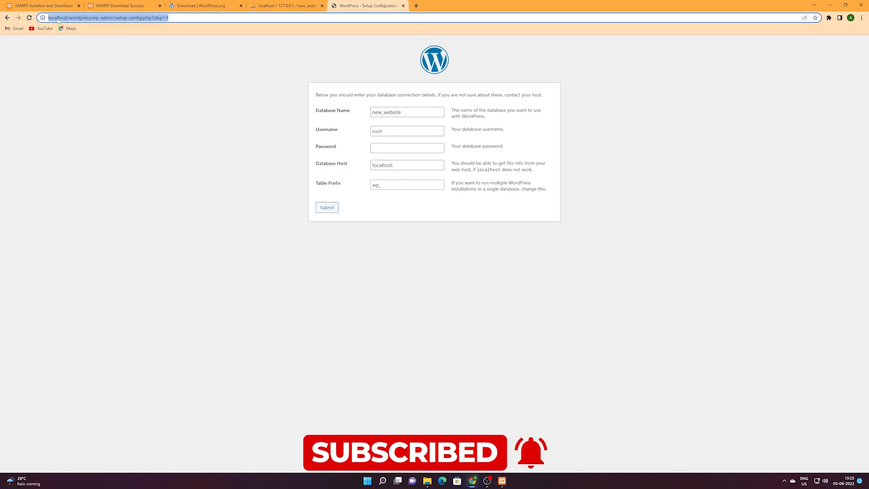
{"action": "left_click", "coordinate": [379, 167]}
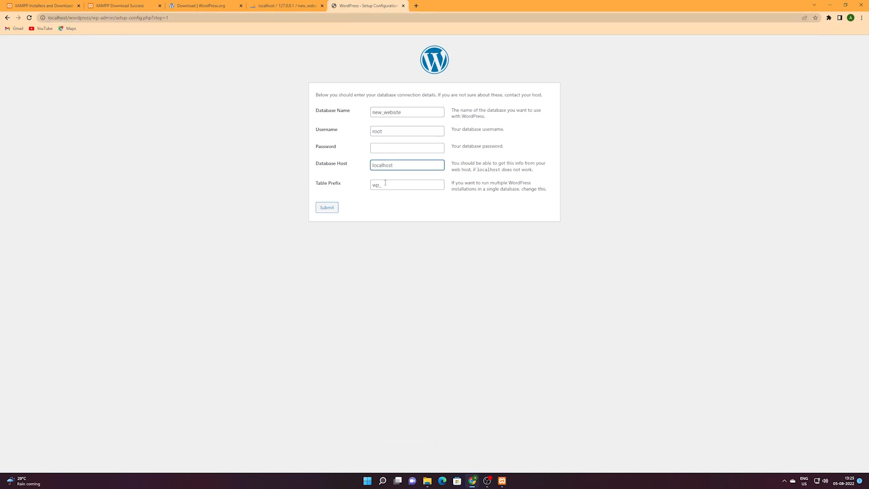
{"action": "left_click", "coordinate": [386, 188]}
{"action": "type", "text": "123"}
{"action": "left_click", "coordinate": [332, 209]}
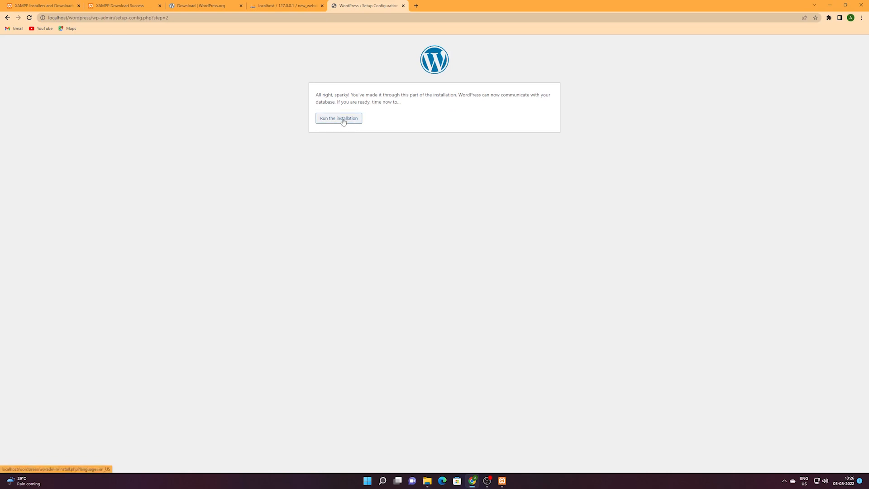
Run the installation with site title 'My first website', username admin and a confirmed weak password.
{"action": "left_click", "coordinate": [343, 119]}
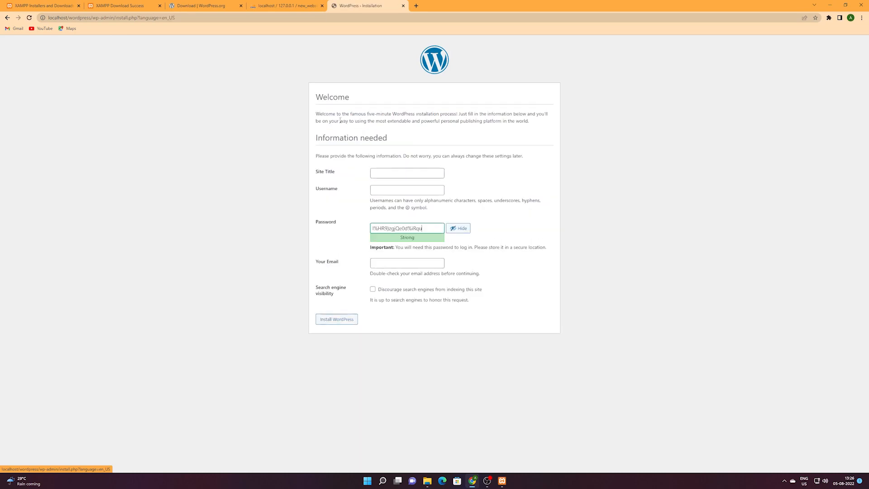
{"action": "left_click", "coordinate": [406, 173]}
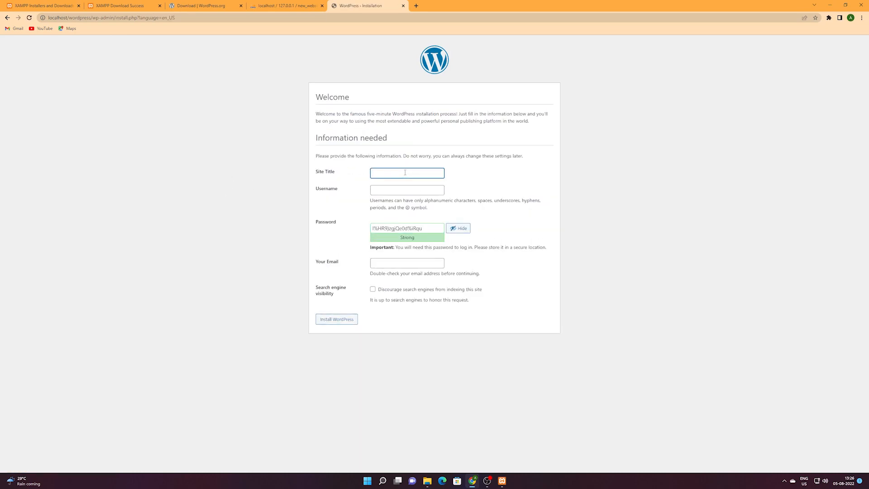
{"action": "type", "text": "My first website"}
{"action": "left_click", "coordinate": [400, 191]}
{"action": "type", "text": "admin"}
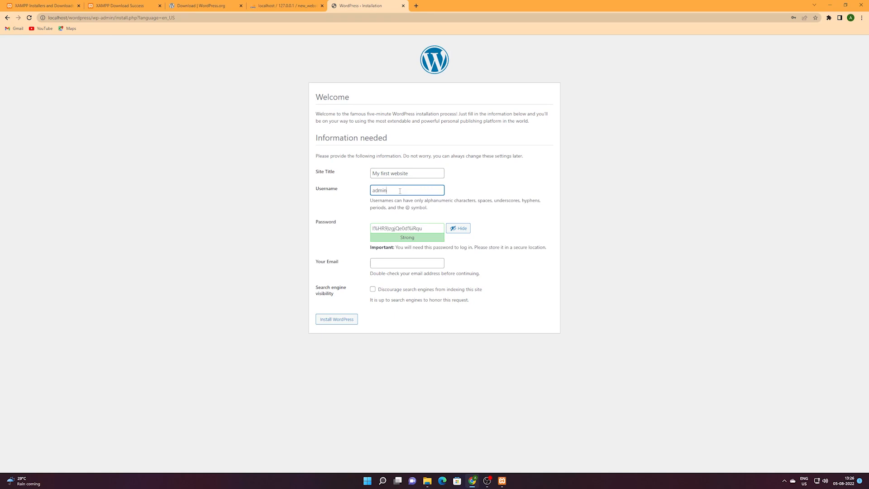
{"action": "left_click_drag", "start_coordinate": [444, 228], "coordinate": [373, 228]}
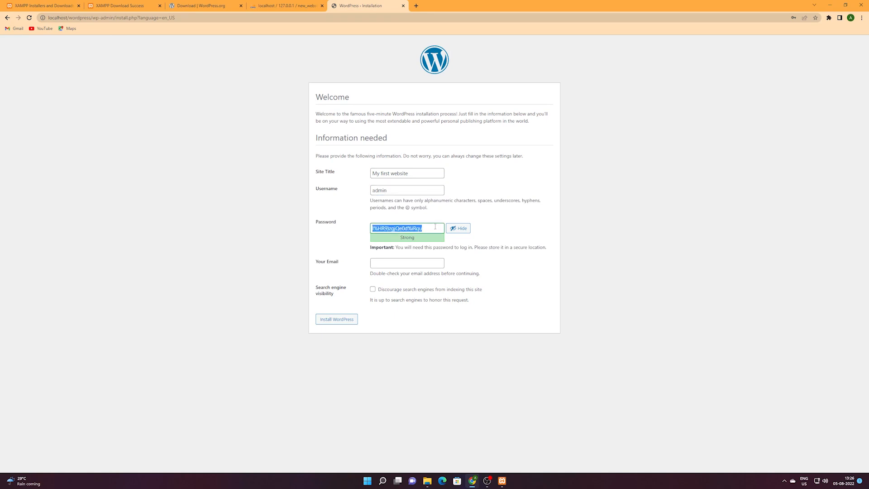
{"action": "type", "text": "admin@123"}
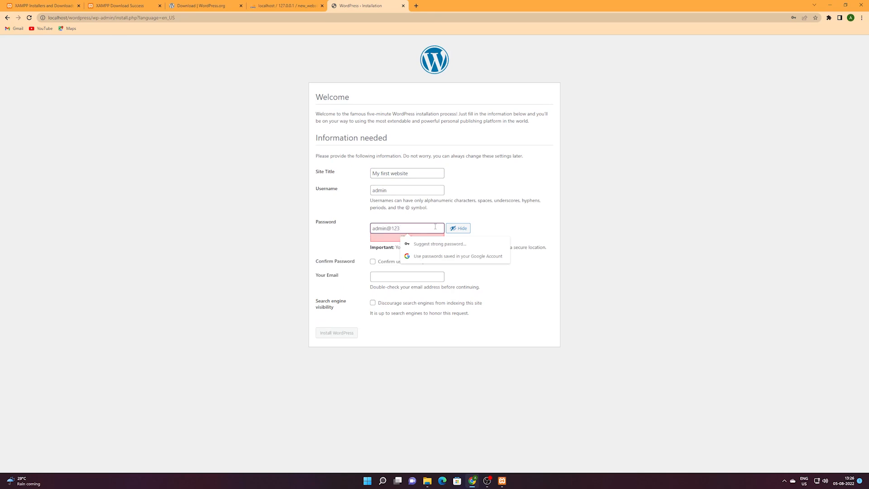
{"action": "left_click", "coordinate": [373, 262]}
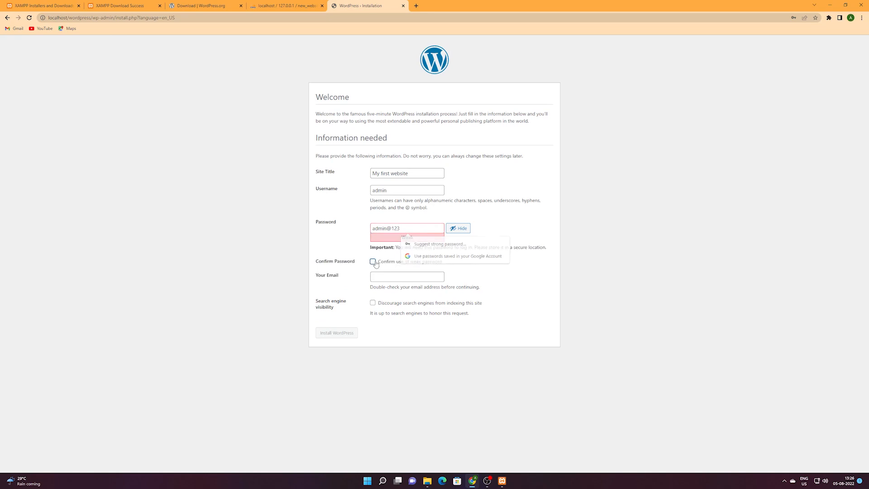
Enter the administrator's e-mail, discourage search engine indexing, and install WordPress.
{"action": "left_click", "coordinate": [420, 278]}
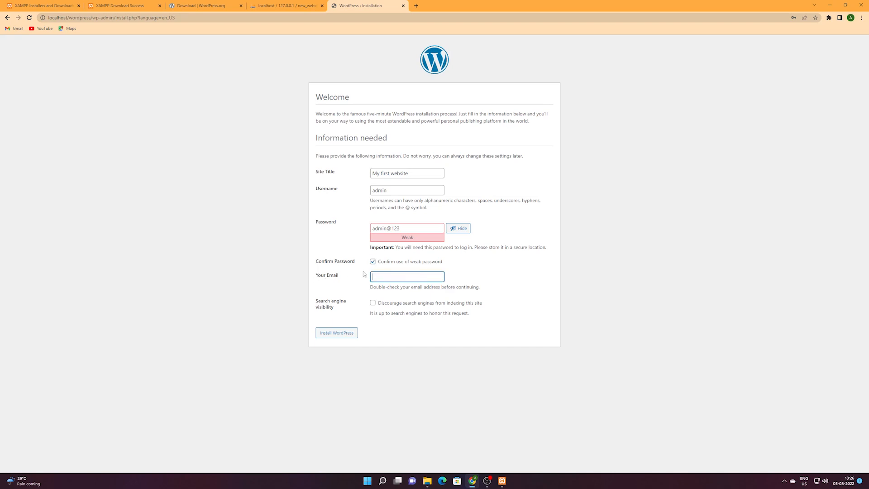
{"action": "left_click", "coordinate": [422, 280]}
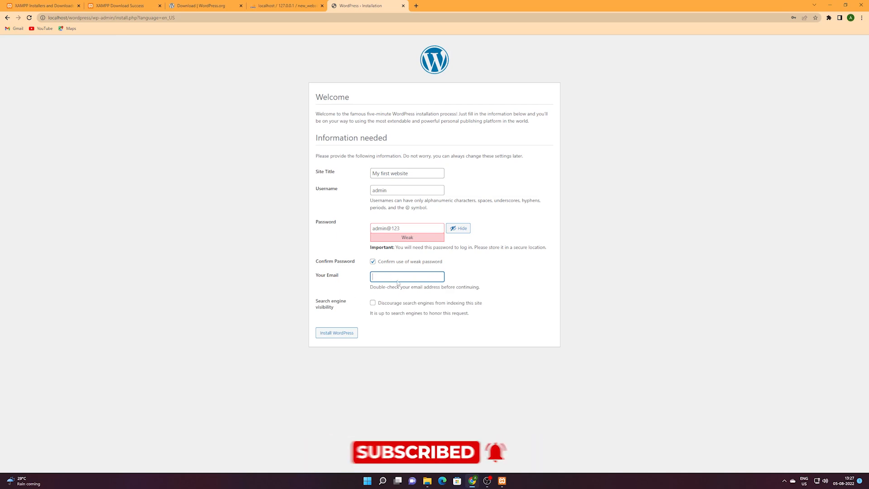
{"action": "left_click", "coordinate": [467, 281]}
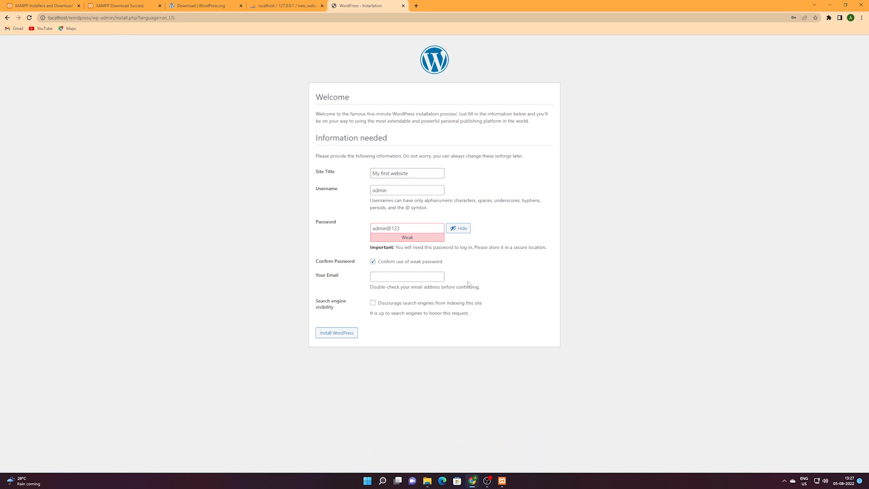
{"action": "left_click", "coordinate": [431, 275]}
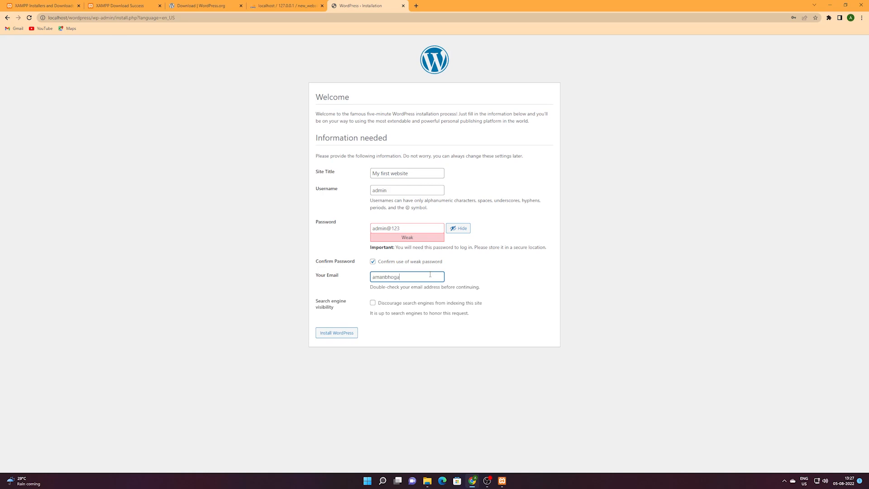
{"action": "left_click", "coordinate": [335, 310]}
{"action": "left_click_drag", "start_coordinate": [316, 305], "coordinate": [344, 304]}
{"action": "left_click", "coordinate": [343, 306]}
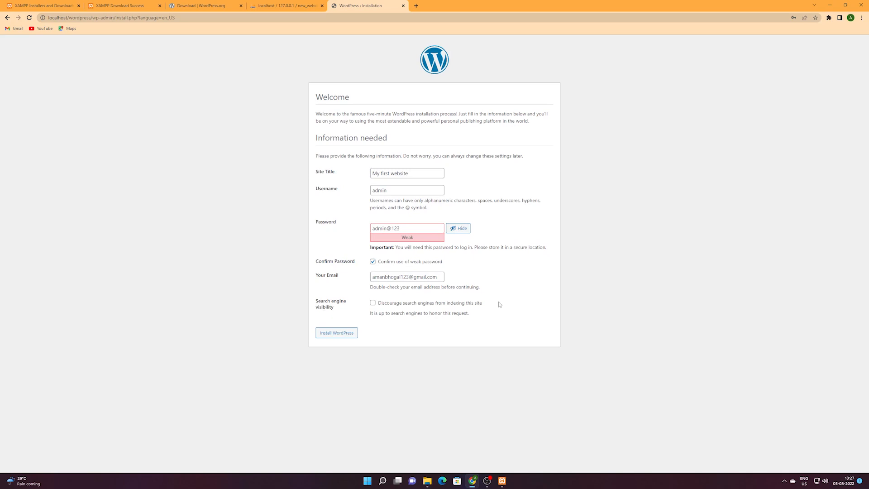
{"action": "left_click_drag", "start_coordinate": [496, 304], "coordinate": [375, 306]}
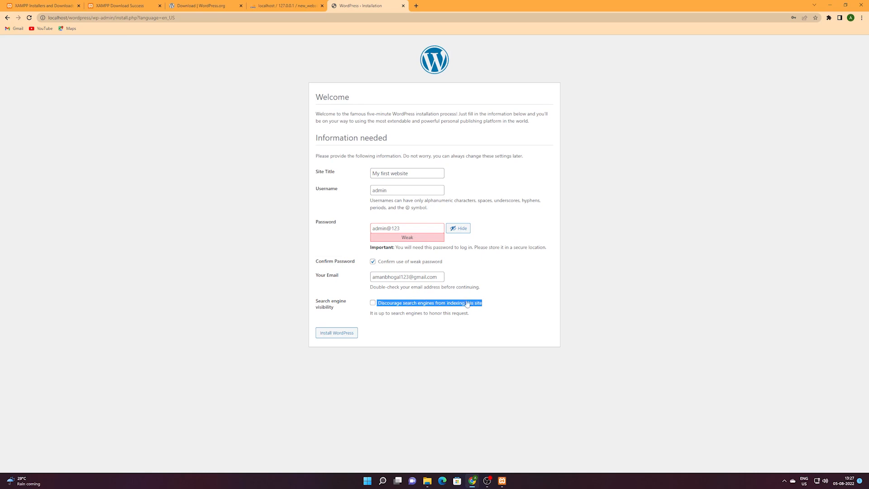
{"action": "left_click", "coordinate": [504, 302]}
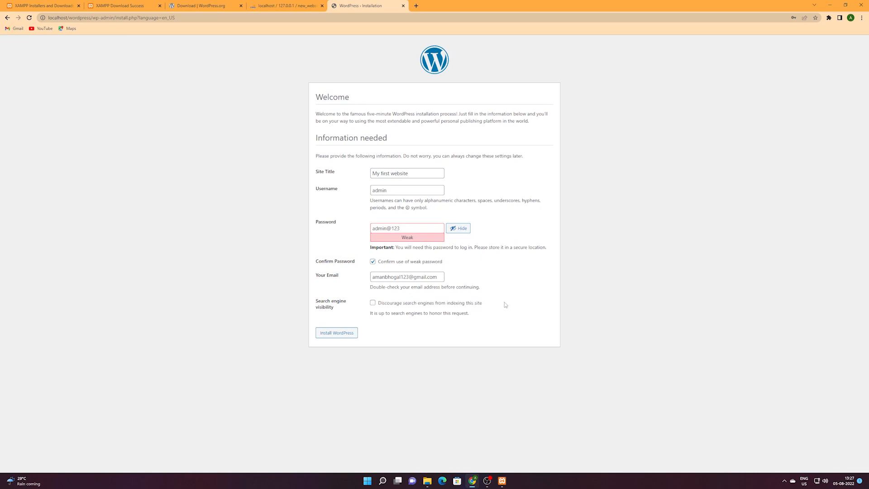
{"action": "left_click", "coordinate": [385, 304]}
{"action": "left_click", "coordinate": [340, 338]}
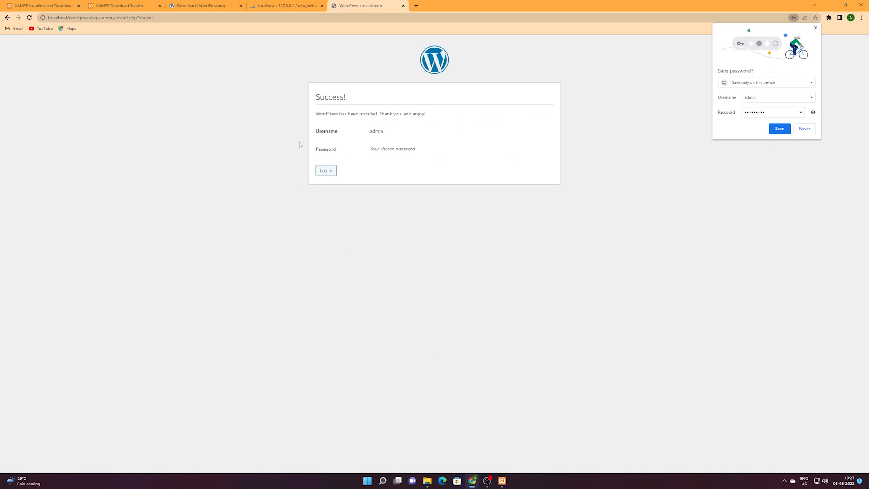
Sign in with the admin username and password, then open My first website in a new tab.
{"action": "left_click", "coordinate": [329, 171]}
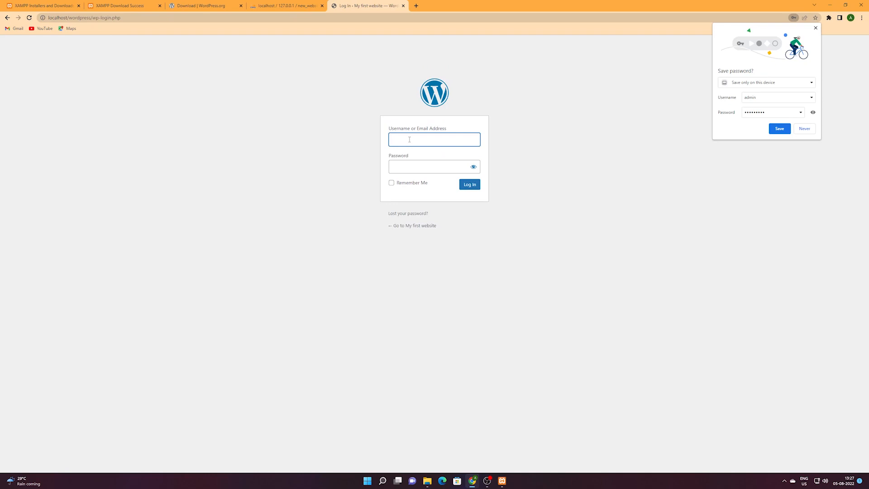
{"action": "type", "text": "admin"}
{"action": "key", "text": "Tab"}
{"action": "type", "text": "admin"}
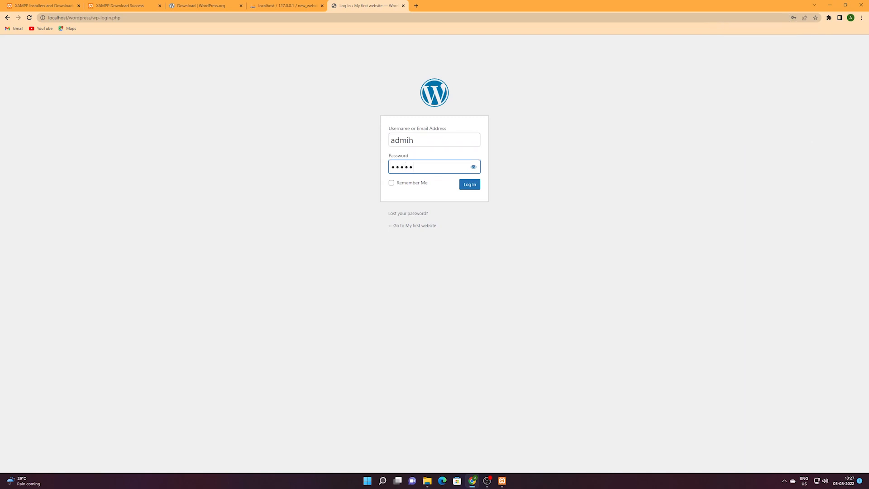
{"action": "type", "text": "@123"}
{"action": "left_click", "coordinate": [474, 167]}
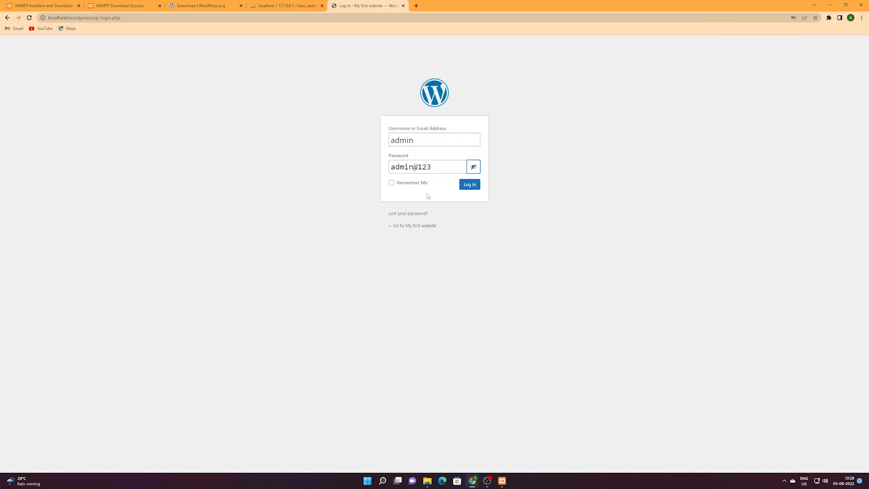
{"action": "left_click", "coordinate": [470, 186]}
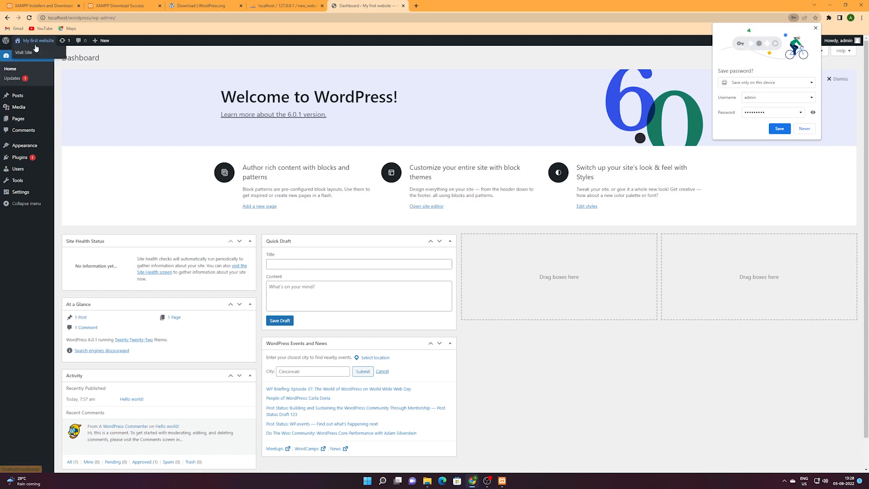
{"action": "right_click", "coordinate": [27, 53]}
{"action": "left_click", "coordinate": [37, 58]}
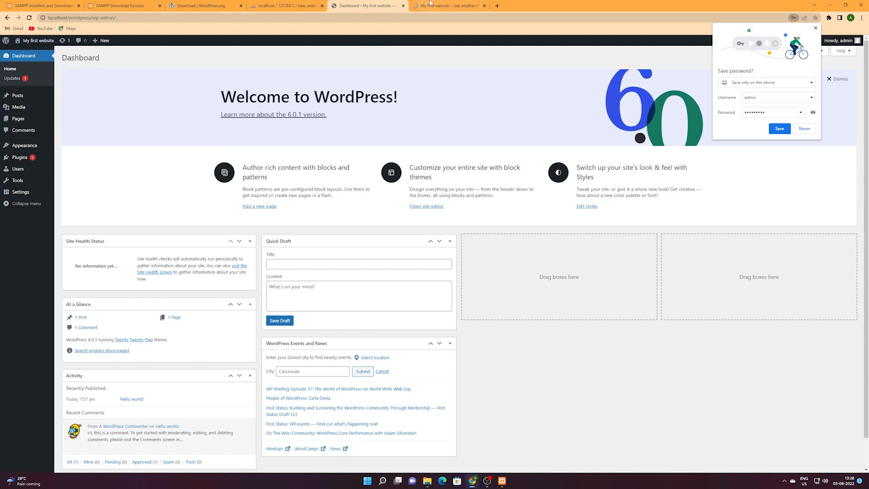
After viewing the front page, load localhost/wordpress in a new browser tab.
{"action": "left_click", "coordinate": [448, 5]}
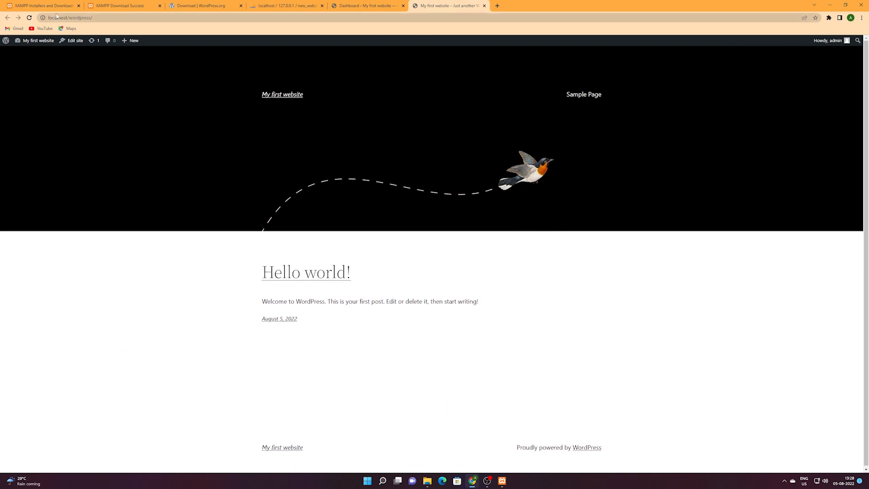
{"action": "left_click", "coordinate": [80, 18]}
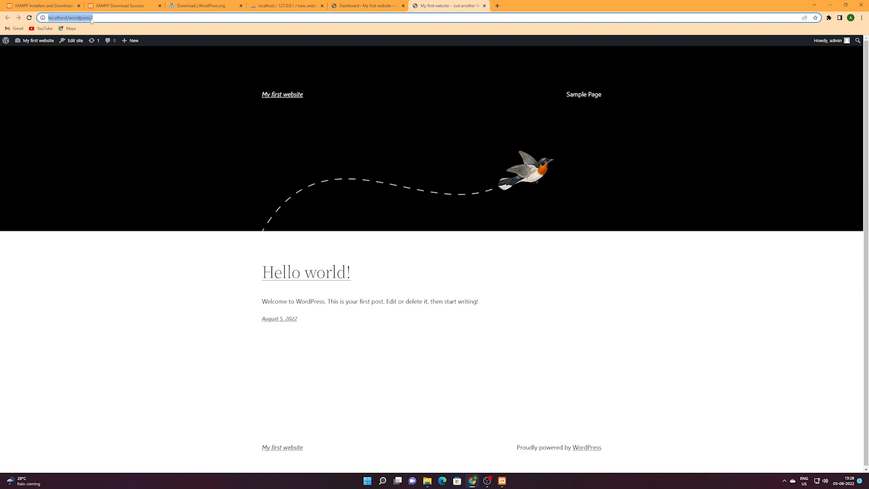
{"action": "left_click", "coordinate": [133, 21]}
{"action": "left_click", "coordinate": [497, 6]}
{"action": "type", "text": "localhost/wordpress/"}
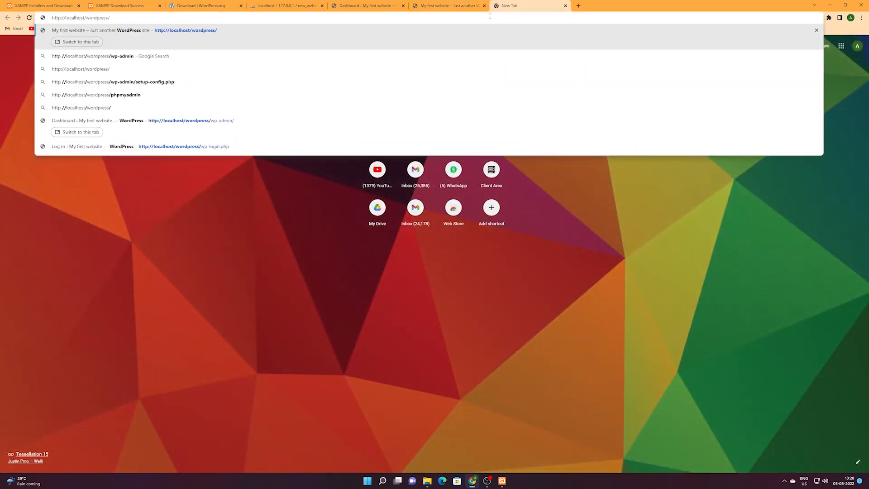
{"action": "key", "text": "Return"}
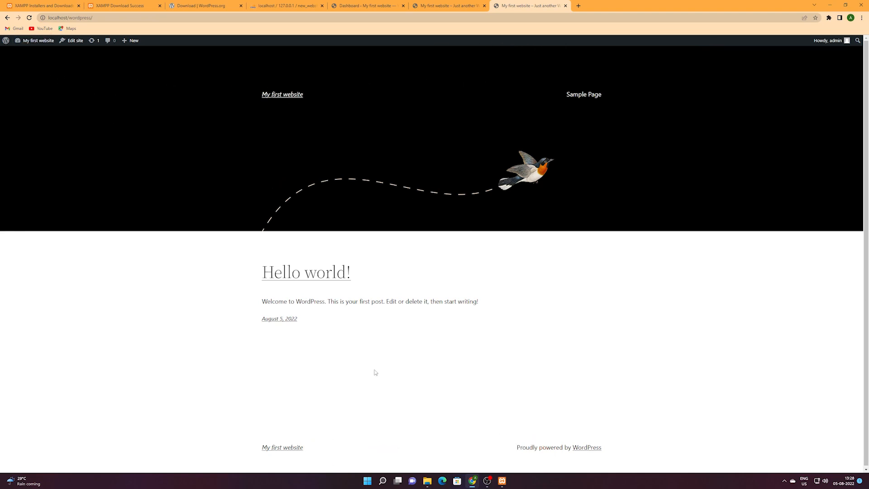
Go to the admin Dashboard through the site name in the admin bar.
{"action": "mouse_move", "coordinate": [44, 42]}
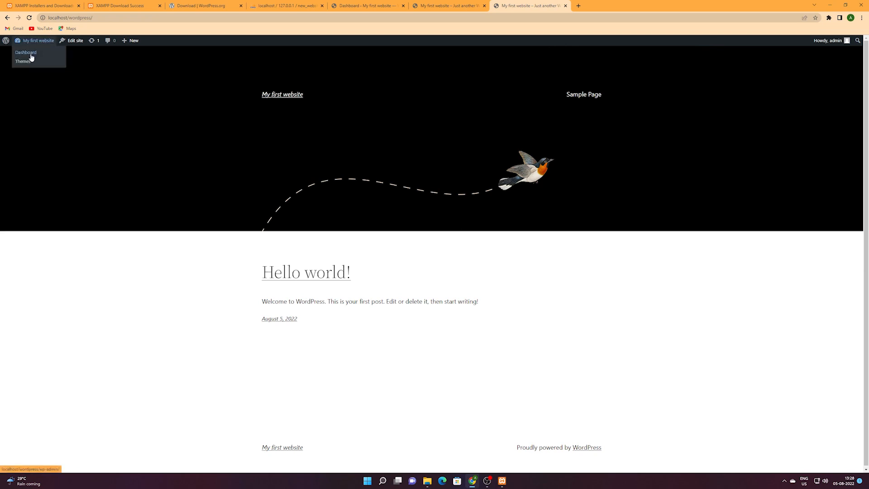
{"action": "left_click", "coordinate": [31, 53]}
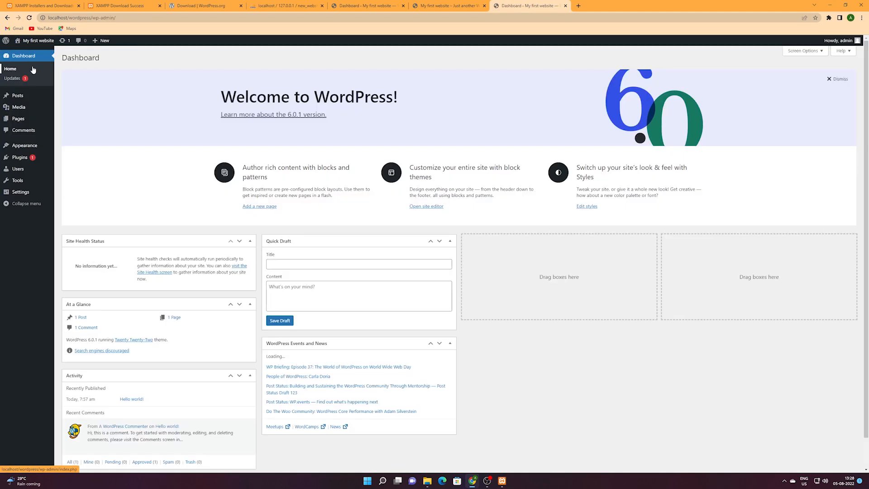
{"action": "scroll", "coordinate": [262, 207], "scroll_direction": "down", "scroll_amount": 1}
{"action": "scroll", "coordinate": [401, 399], "scroll_direction": "up", "scroll_amount": 1}
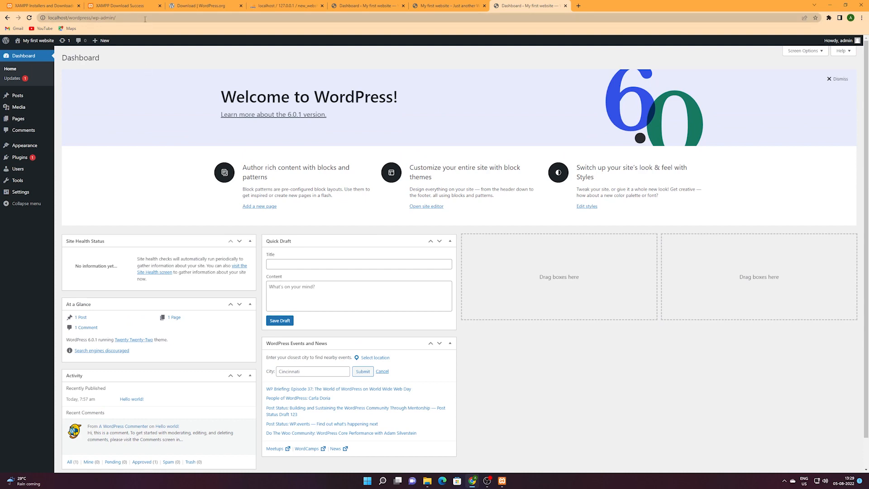
{"action": "left_click", "coordinate": [862, 18]}
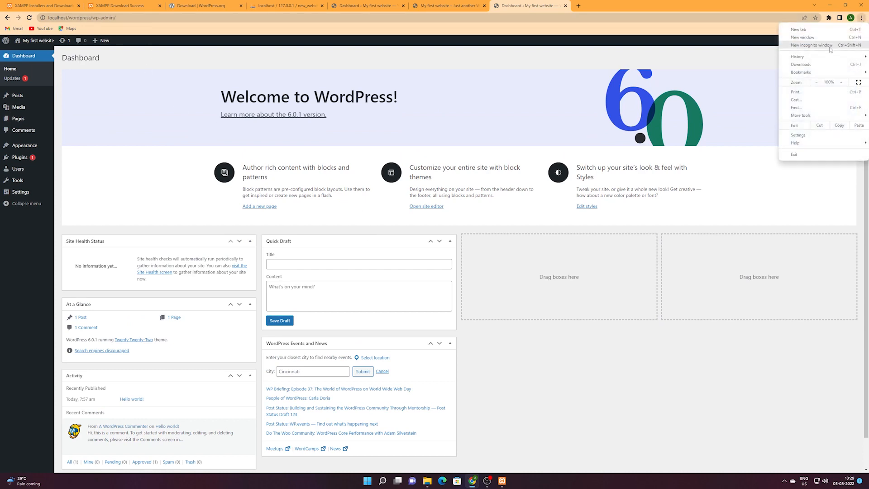
Open an Incognito window and go to localhost/wordpress/wp-admin.
{"action": "left_click", "coordinate": [831, 47]}
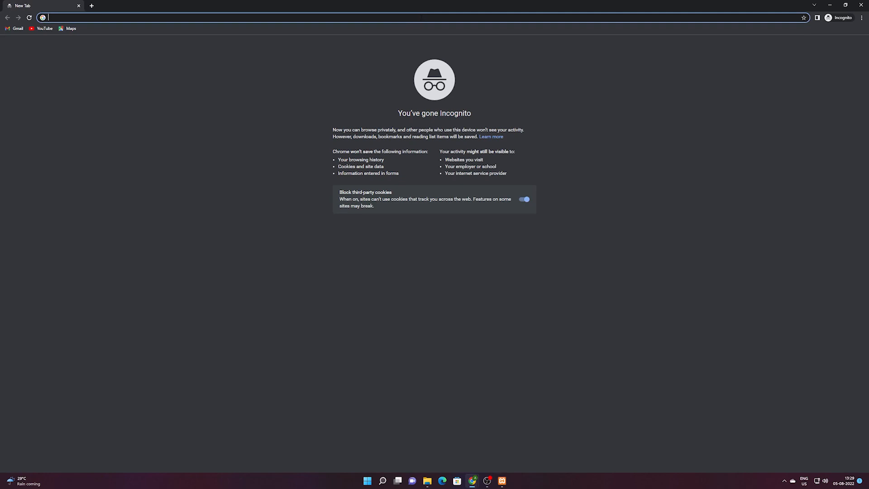
{"action": "type", "text": "localhost/wordpress/"}
{"action": "key", "text": "Return"}
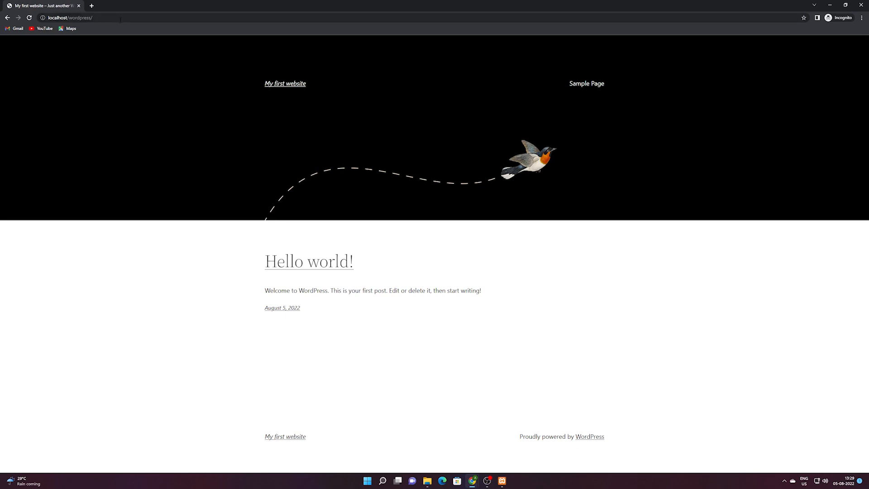
{"action": "left_click", "coordinate": [138, 19]}
{"action": "left_click", "coordinate": [145, 19]}
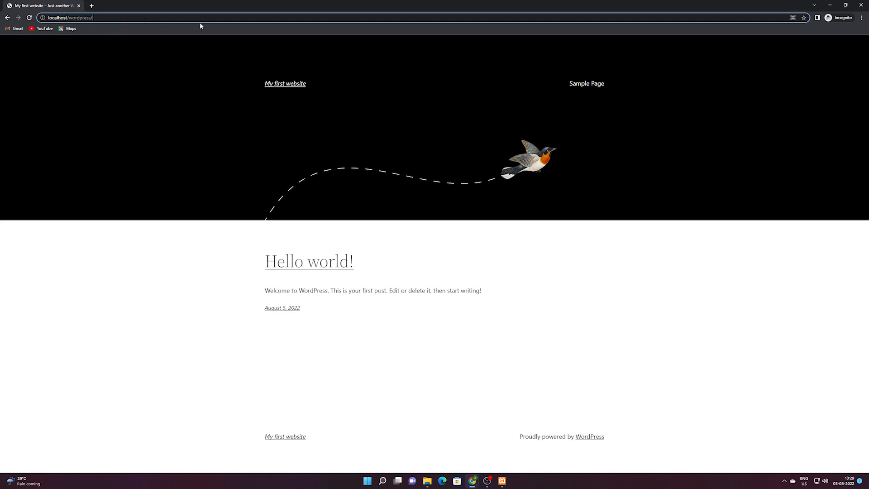
{"action": "type", "text": "wp-admin"}
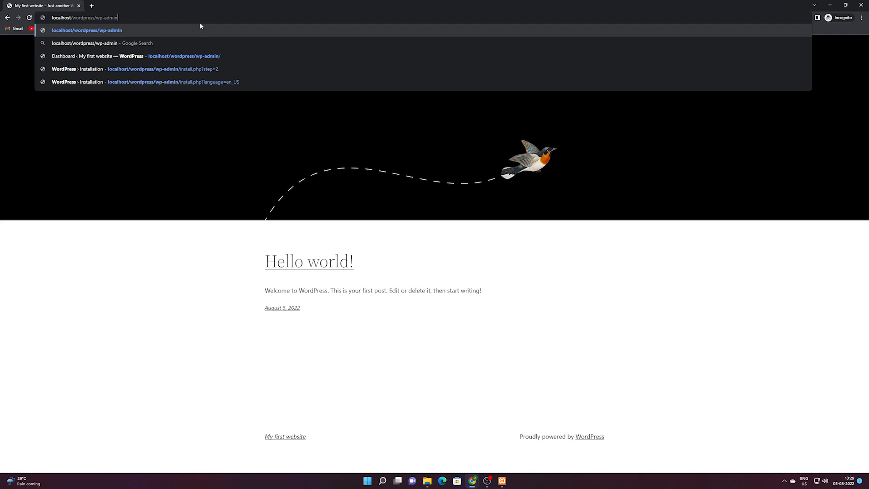
{"action": "key", "text": "Return"}
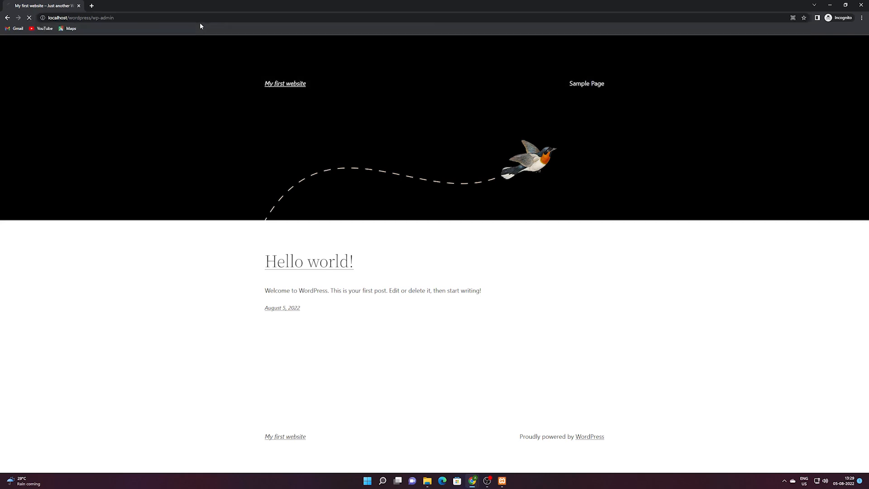
Enter the admin username and password, correcting the username, and log in.
{"action": "left_click", "coordinate": [411, 135]}
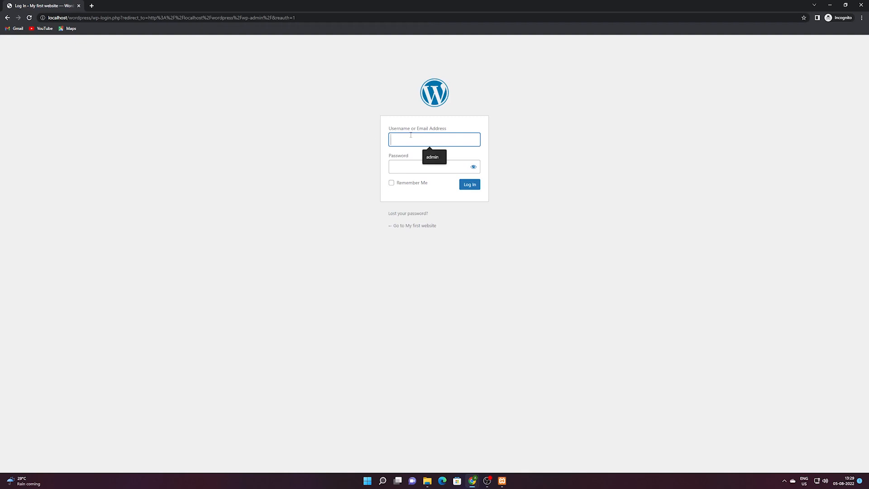
{"action": "type", "text": "adminADM"}
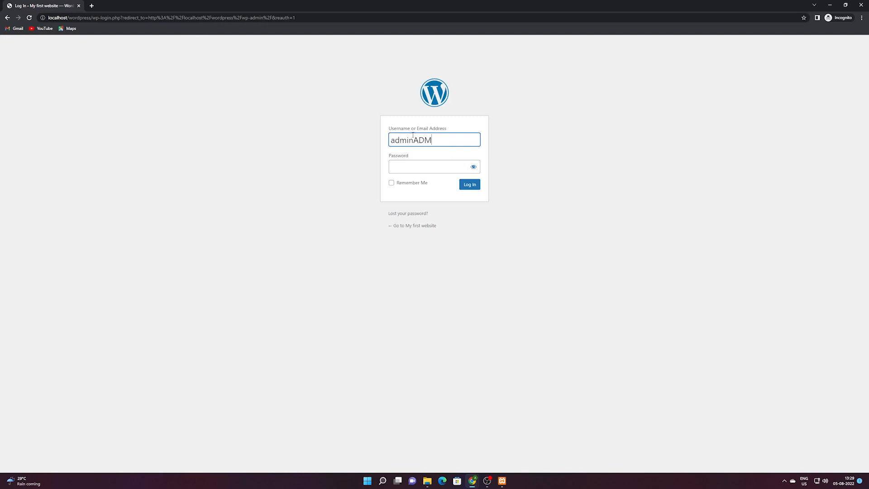
{"action": "type", "text": "IN@123"}
{"action": "left_click_drag", "start_coordinate": [413, 140], "coordinate": [509, 138]}
{"action": "key", "text": "BackSpace"}
{"action": "left_click", "coordinate": [430, 163]}
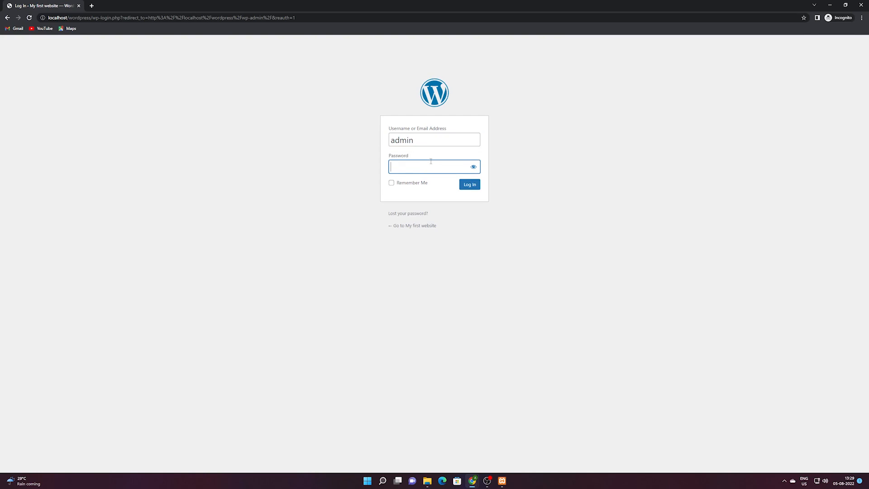
{"action": "type", "text": "ADMIN"}
{"action": "left_click", "coordinate": [474, 187]}
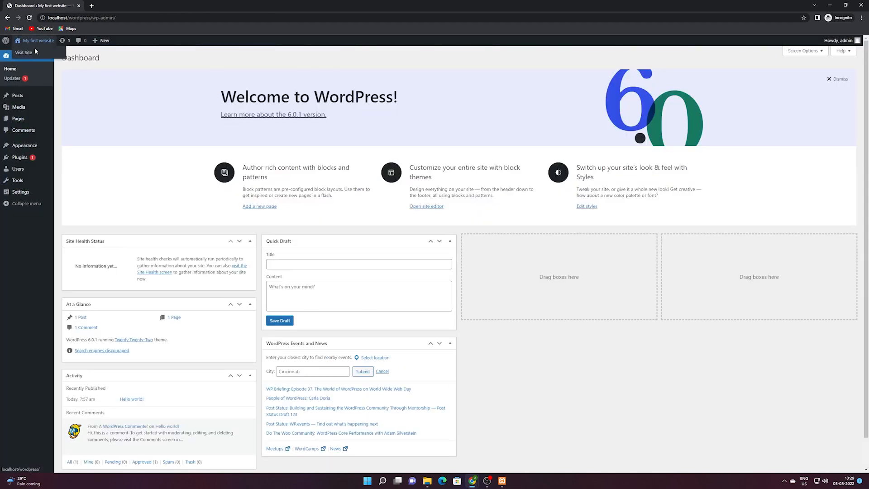
Visit the Hello world! front page, then return to the Dashboard and open Posts.
{"action": "left_click", "coordinate": [29, 53]}
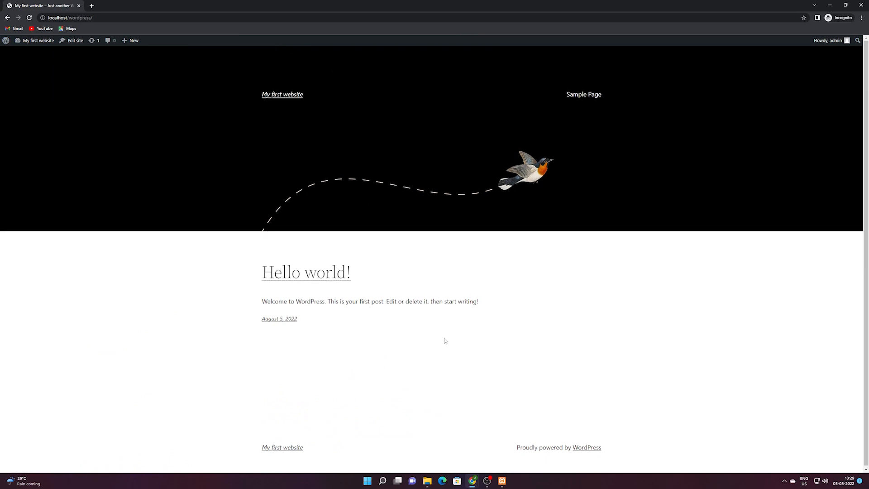
{"action": "left_click_drag", "start_coordinate": [445, 339], "coordinate": [222, 265]}
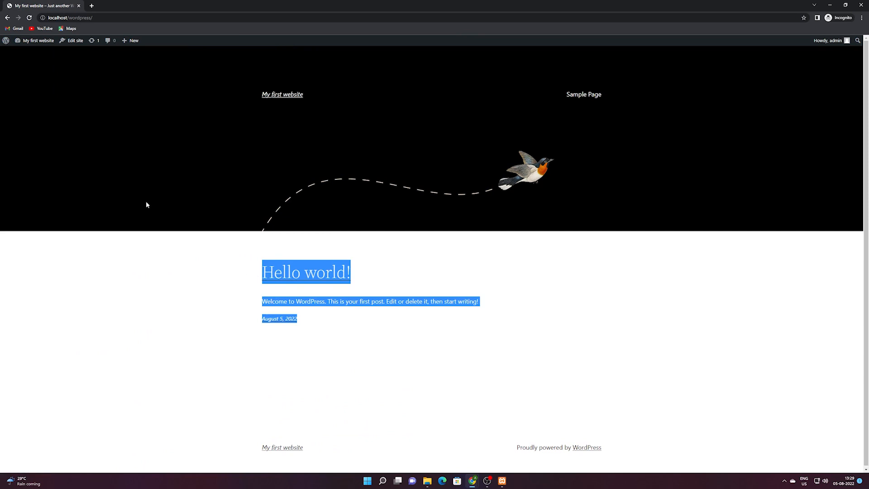
{"action": "mouse_move", "coordinate": [33, 41]}
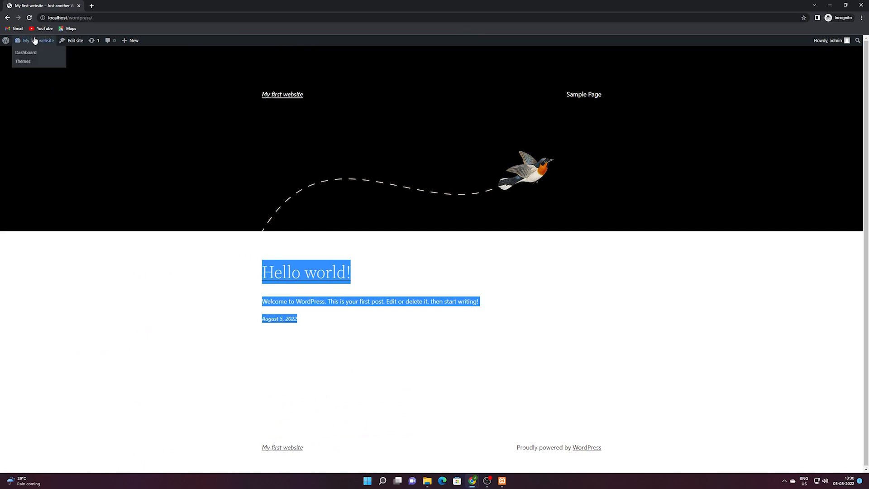
{"action": "left_click", "coordinate": [29, 54]}
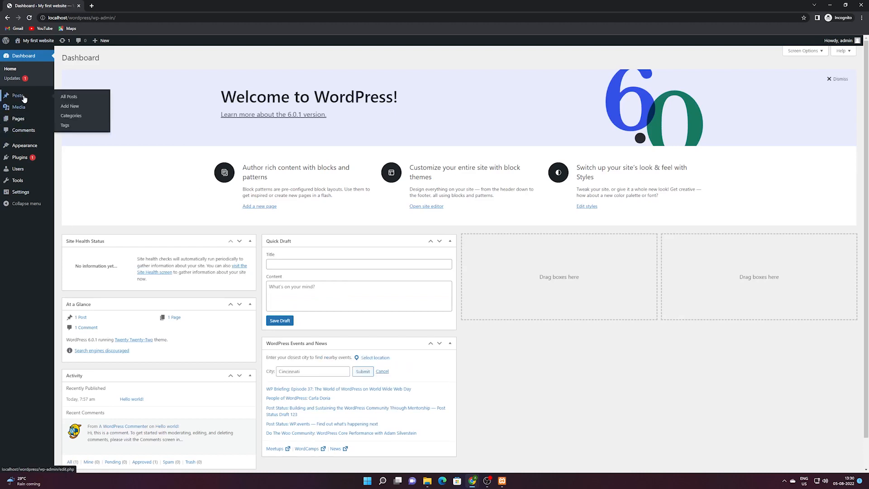
{"action": "left_click", "coordinate": [18, 95]}
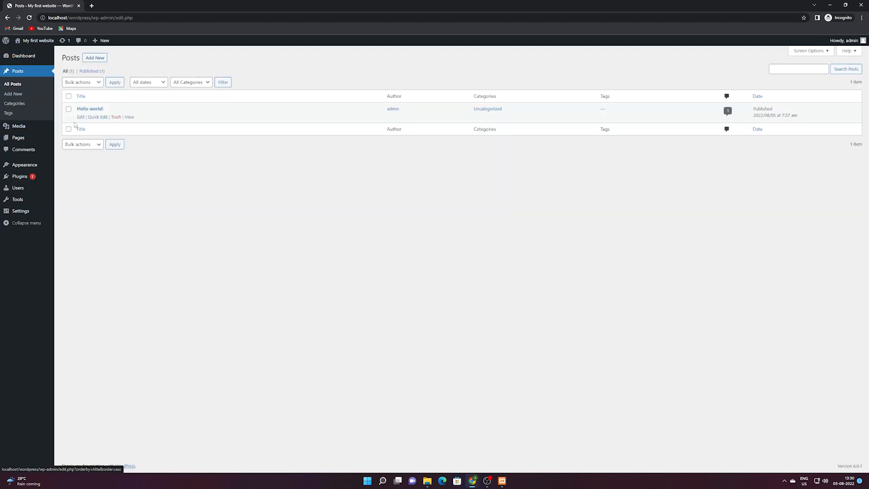
Open Hello world! in the block editor and retitle it 'My first Post'.
{"action": "left_click", "coordinate": [80, 117]}
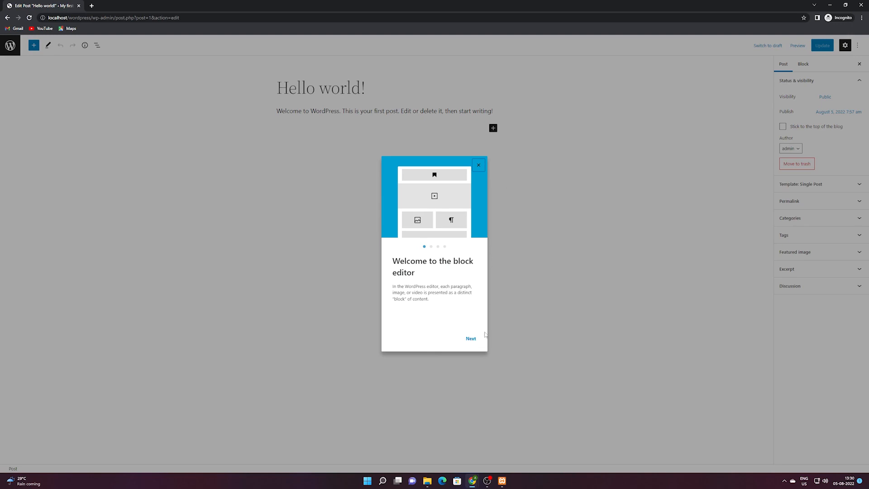
{"action": "left_click", "coordinate": [479, 165]}
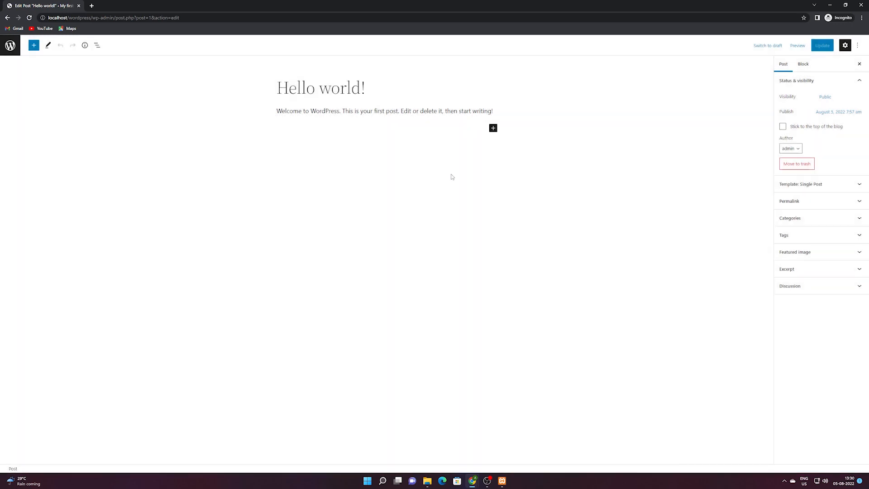
{"action": "left_click", "coordinate": [379, 95]}
{"action": "key", "text": "ctrl+a"}
{"action": "type", "text": "My "}
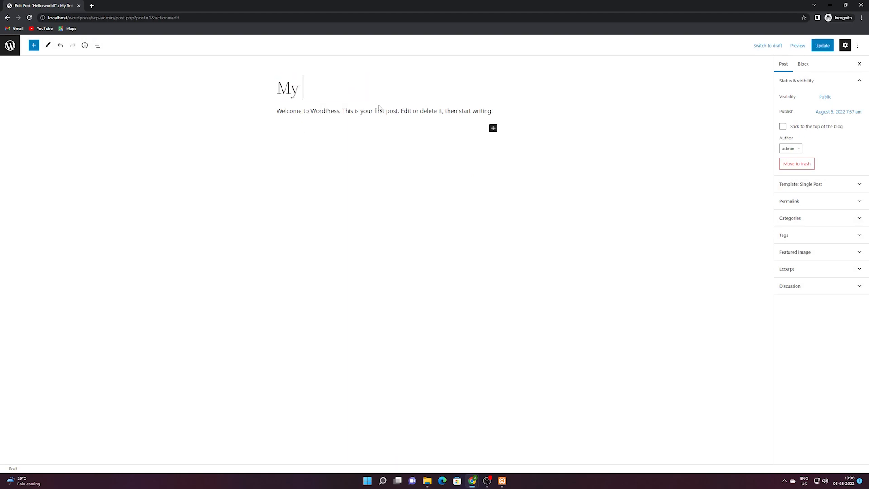
{"action": "type", "text": "first Post"}
Replace the body with two placeholder text paragraphs and update the post.
{"action": "triple_click", "coordinate": [366, 113]}
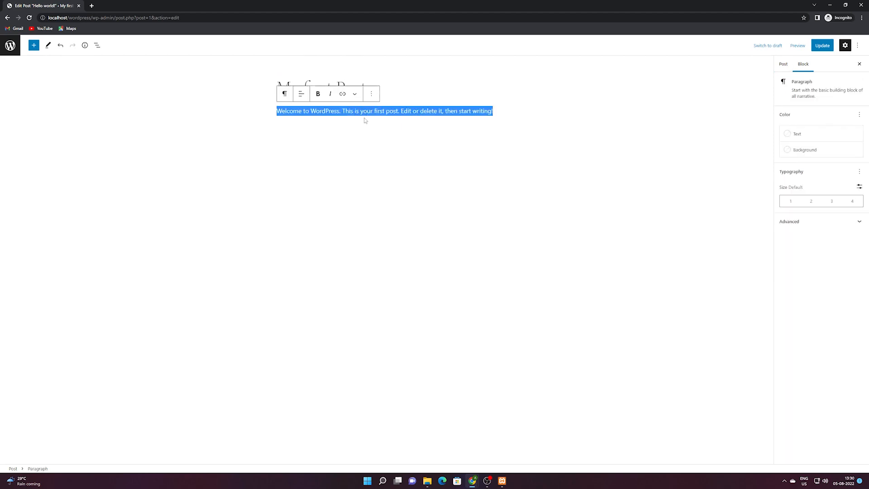
{"action": "type", "text": "kjhxsfgkhjgds kjhkdsjfh dsjkfhkdjsh klhfkljdsh kjh"}
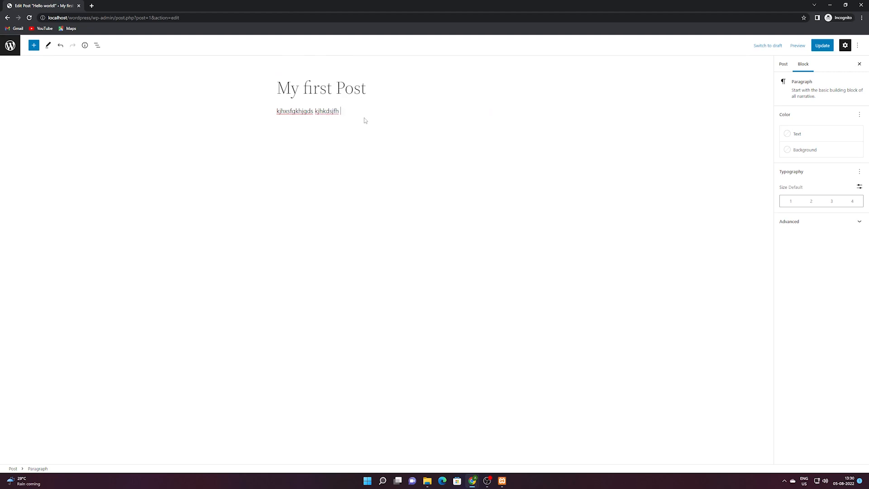
{"action": "type", "text": "sdfkjhds kjhsdkjfhds"}
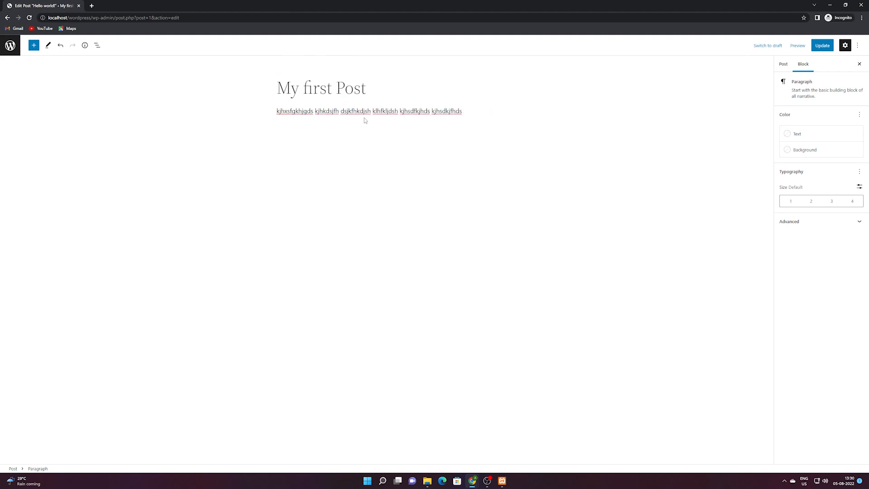
{"action": "key", "text": "Return"}
{"action": "type", "text": "kgdsfjksd jhksdjfh hkjhsdkf hdsf"}
{"action": "left_click", "coordinate": [820, 47]}
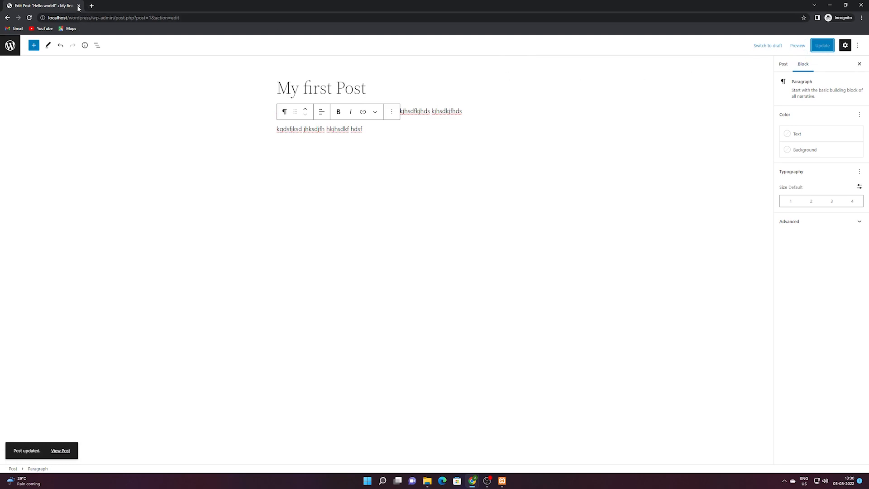
{"action": "left_click", "coordinate": [92, 5]}
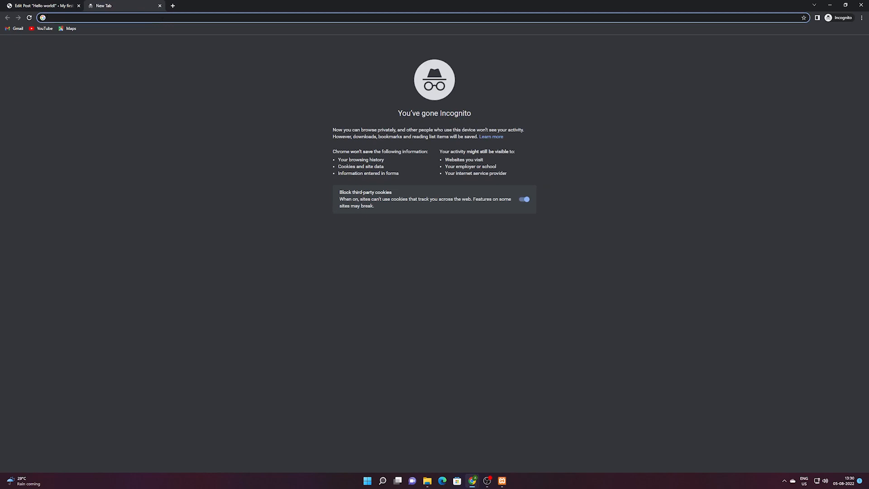
Load localhost/wordpress/ and review the updated My first Post on the front page.
{"action": "type", "text": "http://localhost/wordpress/"}
{"action": "key", "text": "Return"}
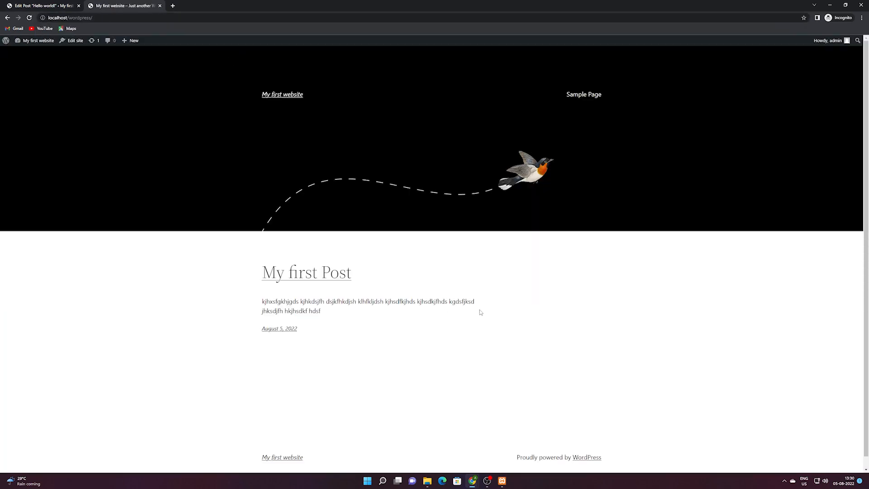
{"action": "scroll", "coordinate": [480, 312], "scroll_direction": "down", "scroll_amount": 1}
{"action": "left_click_drag", "start_coordinate": [349, 303], "coordinate": [258, 252]}
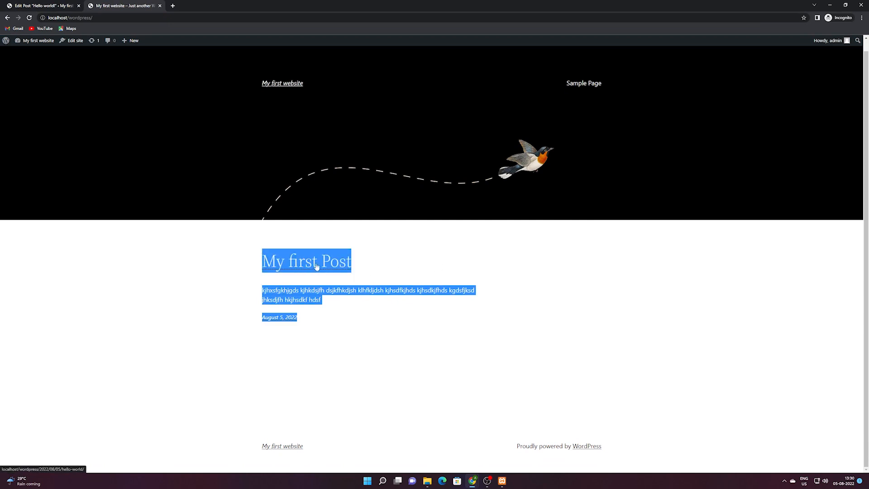
{"action": "left_click", "coordinate": [230, 234]}
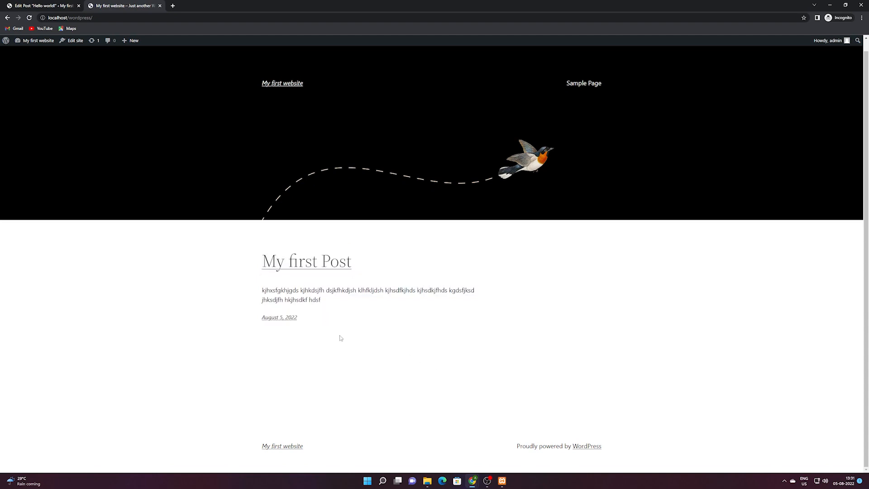
{"action": "left_click_drag", "start_coordinate": [245, 77], "coordinate": [408, 256]}
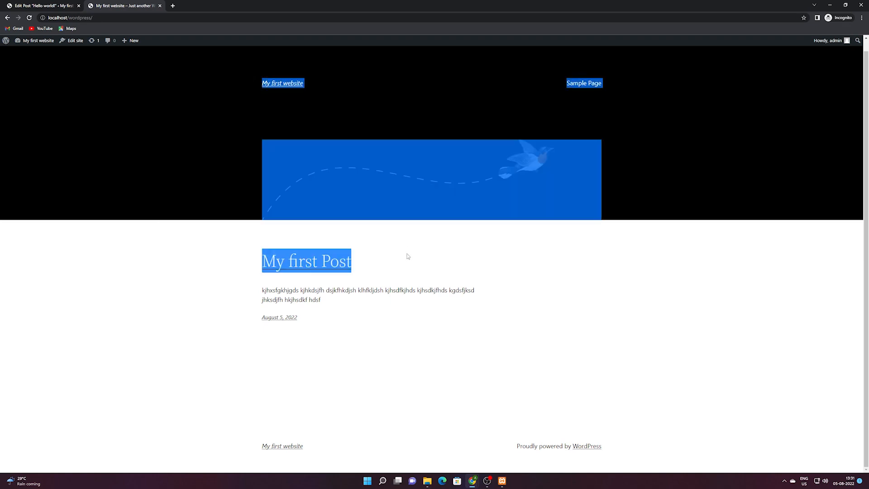